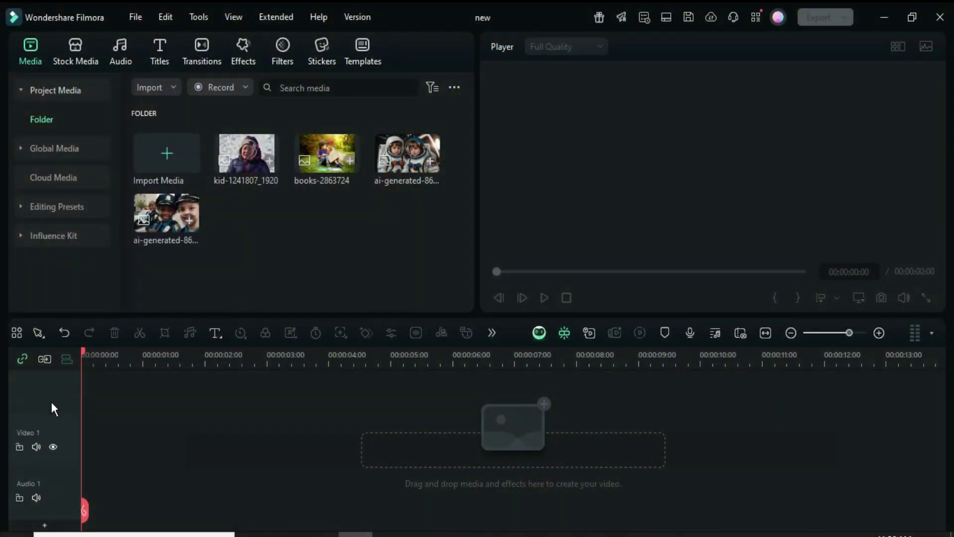
# - Add a Video 2 track holding kid-1241807_1920, cropped to fit and trimmed to 3 seconds
pyautogui.rightClick(48, 393)
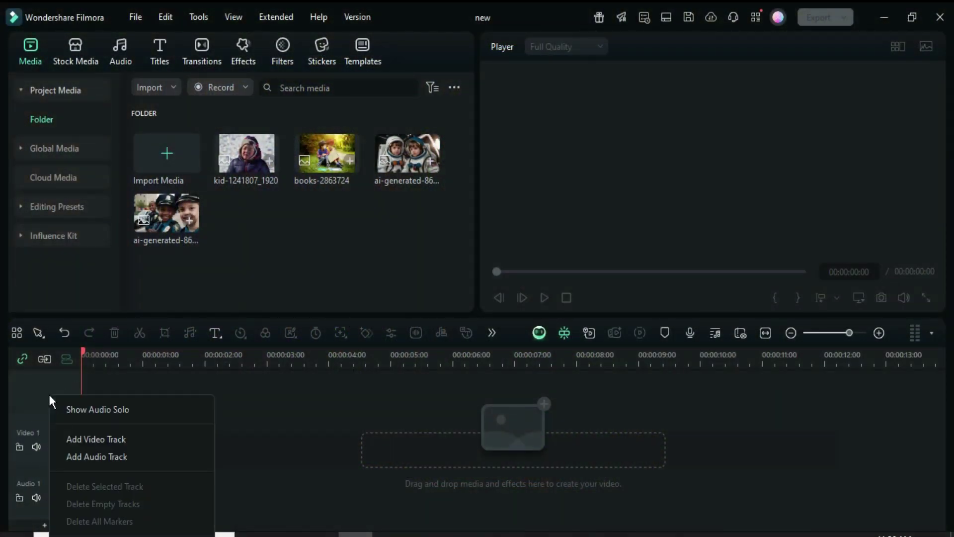
pyautogui.click(90, 442)
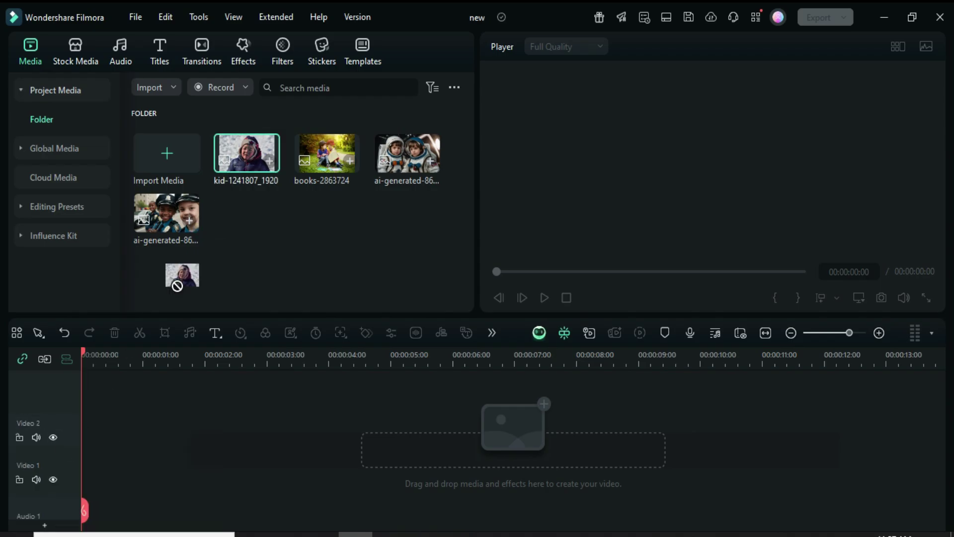
pyautogui.moveTo(238, 160); pyautogui.dragTo(113, 439)
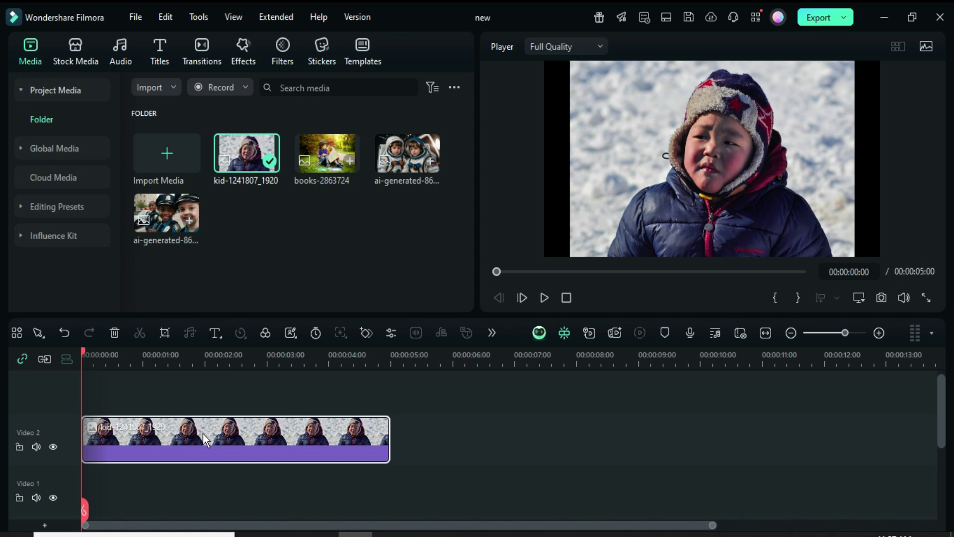
pyautogui.rightClick(203, 433)
pyautogui.click(255, 206)
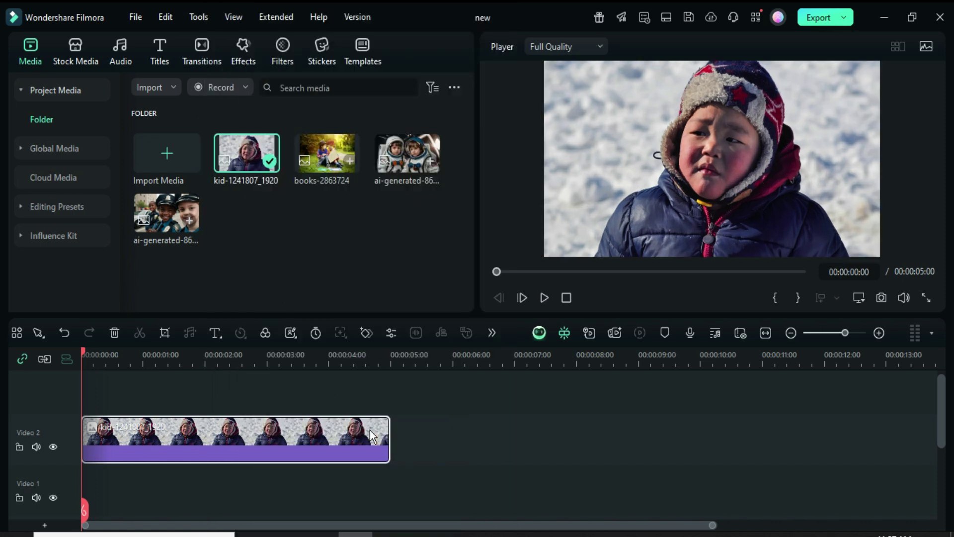
pyautogui.moveTo(388, 435); pyautogui.dragTo(271, 430)
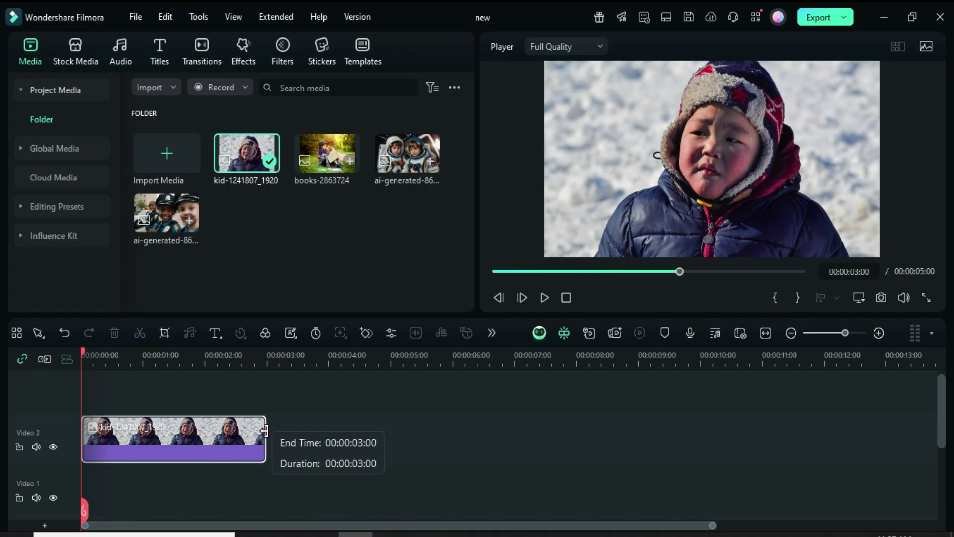
pyautogui.moveTo(271, 430); pyautogui.dragTo(266, 435)
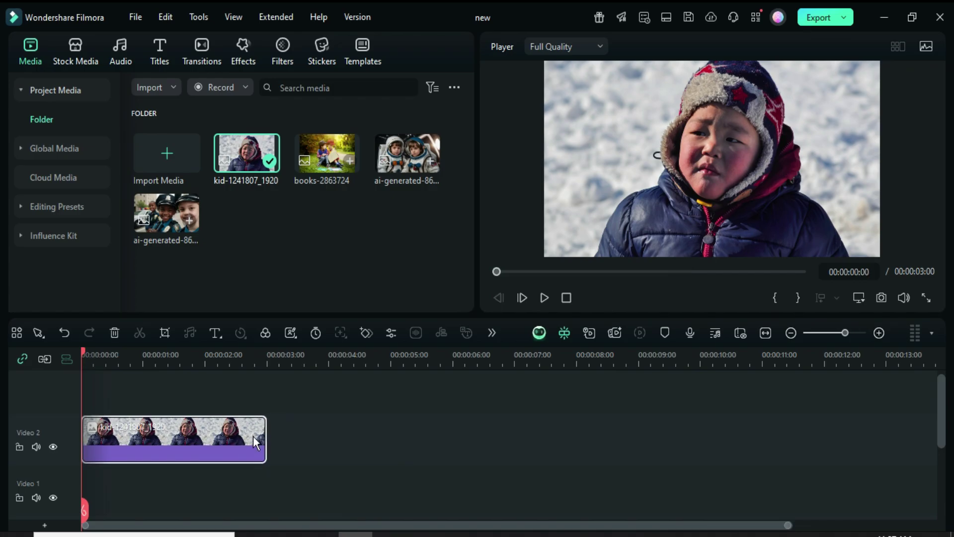
# - Give the kid photo a rectangle mask at scale 110, slightly widened, with corner radius 5
pyautogui.doubleClick(184, 435)
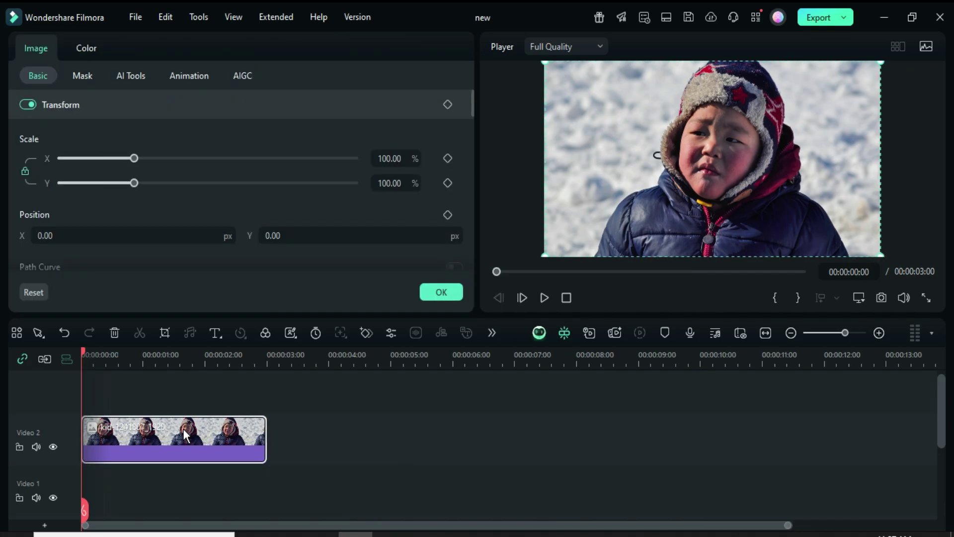
pyautogui.click(80, 72)
pyautogui.click(203, 122)
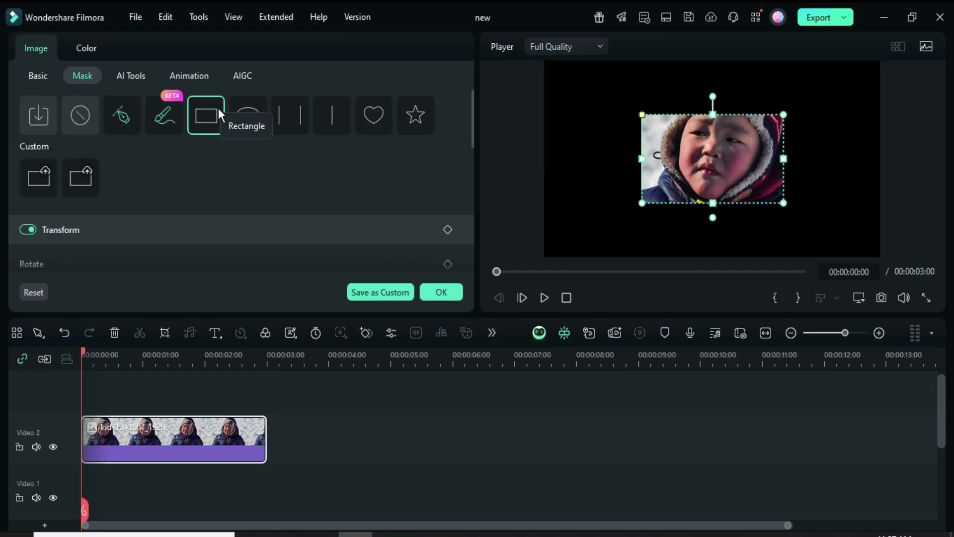
pyautogui.moveTo(472, 108); pyautogui.dragTo(440, 166)
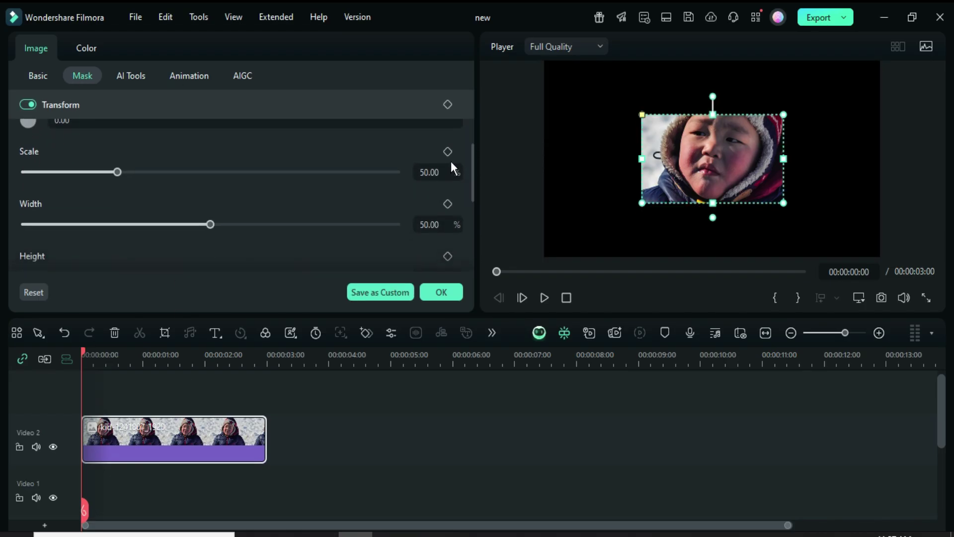
pyautogui.click(438, 169)
pyautogui.write('0')
pyautogui.press('Return')
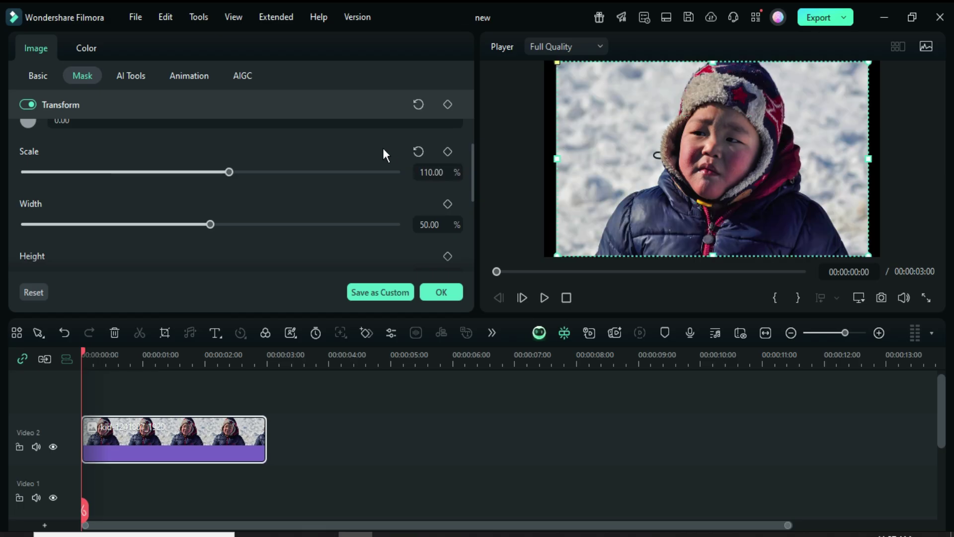
pyautogui.moveTo(553, 157); pyautogui.dragTo(546, 157)
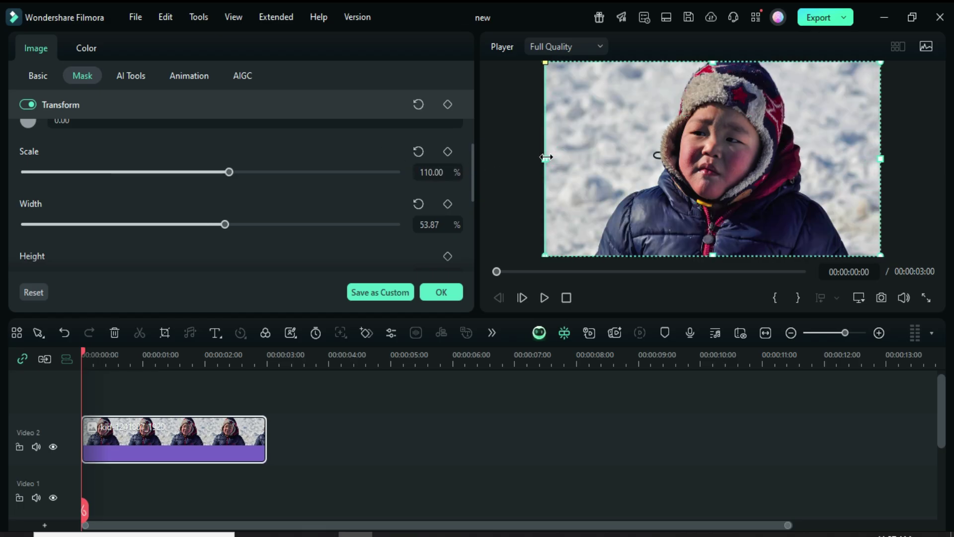
pyautogui.moveTo(473, 153); pyautogui.dragTo(471, 225)
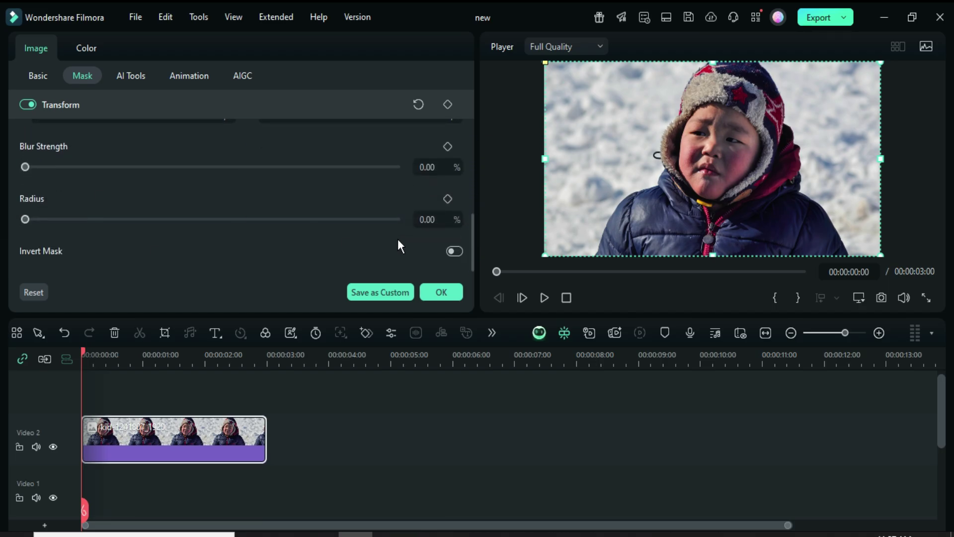
pyautogui.click(431, 223)
pyautogui.write('5')
pyautogui.press('Return')
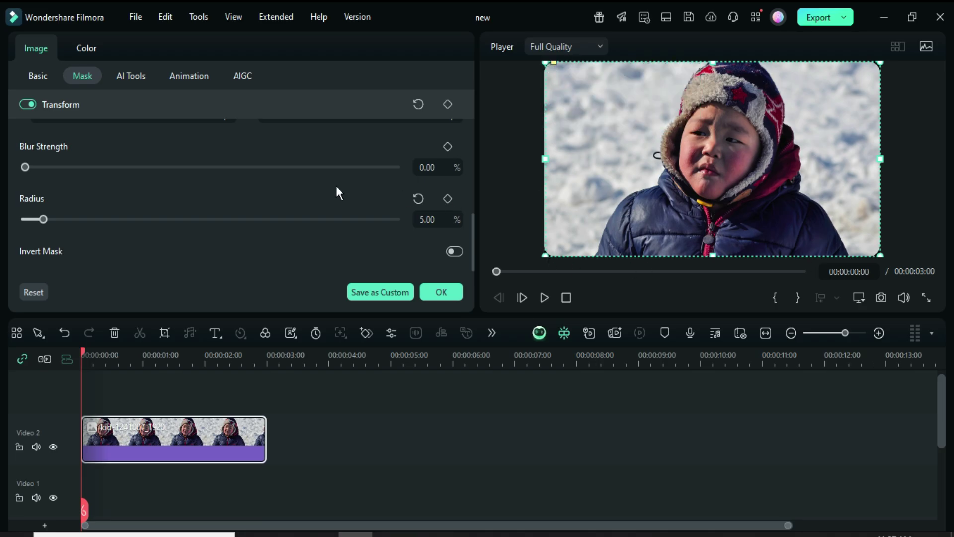
# - Scale the kid photo to 70% in the Basic transform settings
pyautogui.click(34, 77)
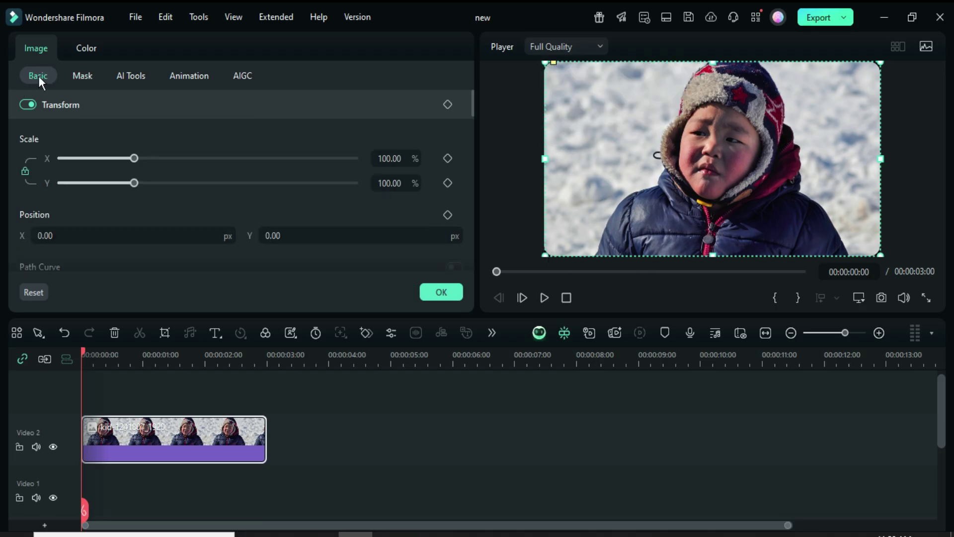
pyautogui.click(395, 158)
pyautogui.write('70')
pyautogui.press('Return')
pyautogui.click(84, 350)
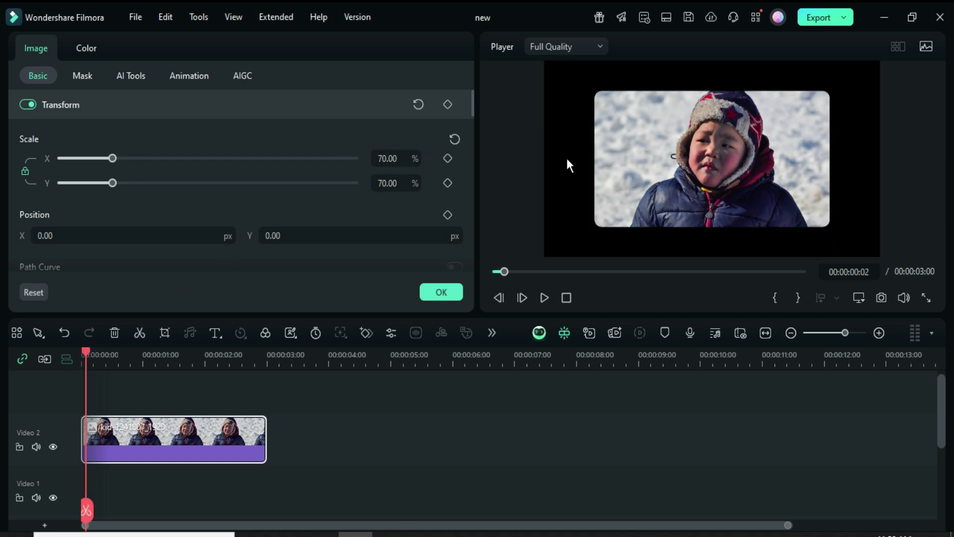
# - Convert the framed kid photo into a compound clip
pyautogui.click(439, 292)
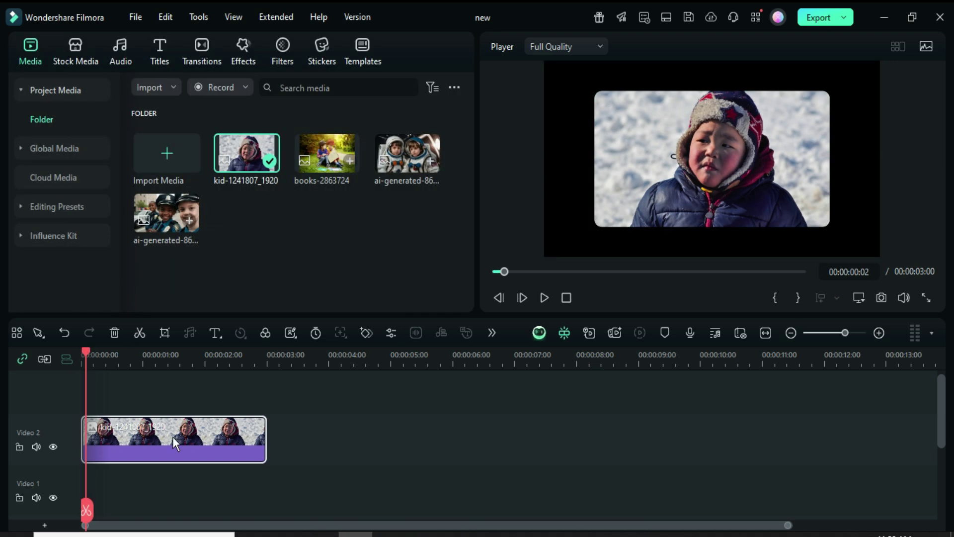
pyautogui.rightClick(172, 436)
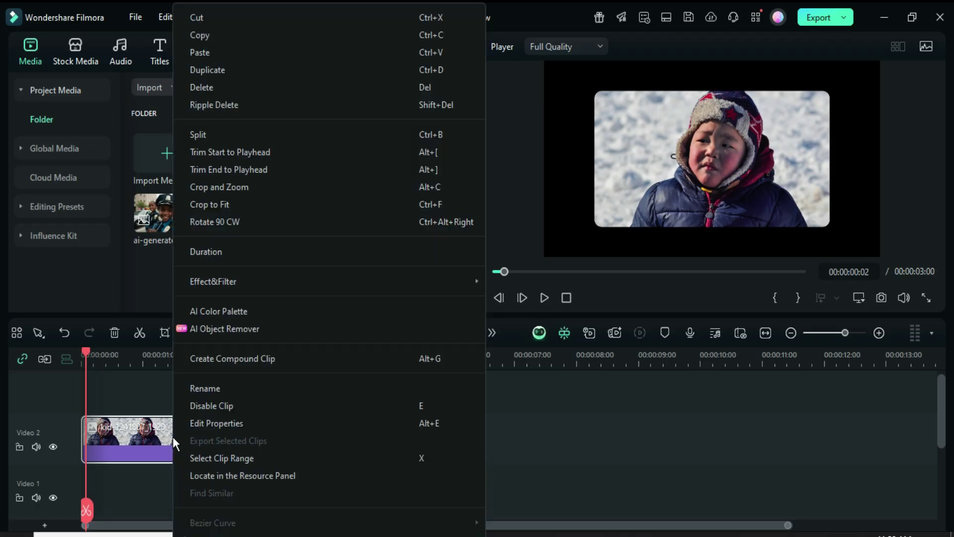
pyautogui.click(245, 358)
pyautogui.click(544, 344)
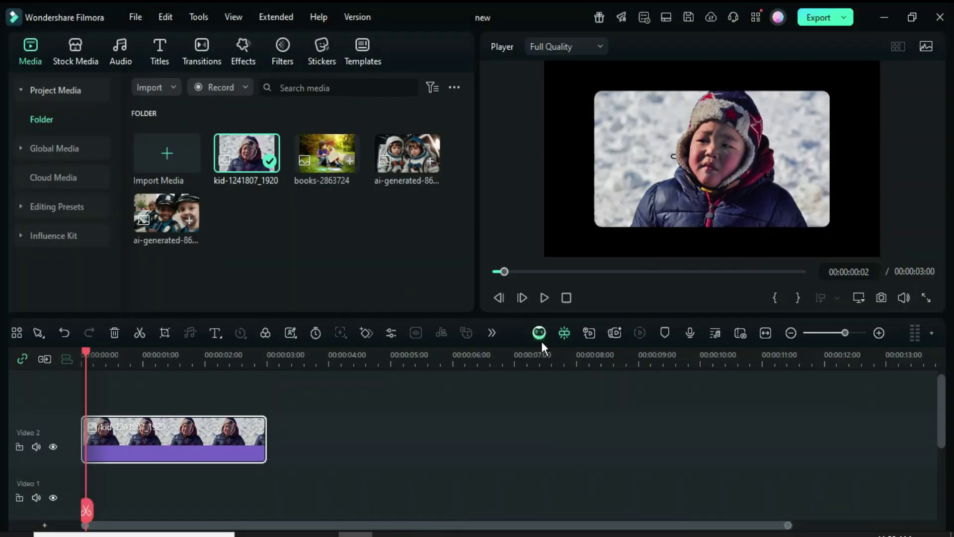
# - Apply the white Border effect to the compound clip
pyautogui.click(494, 273)
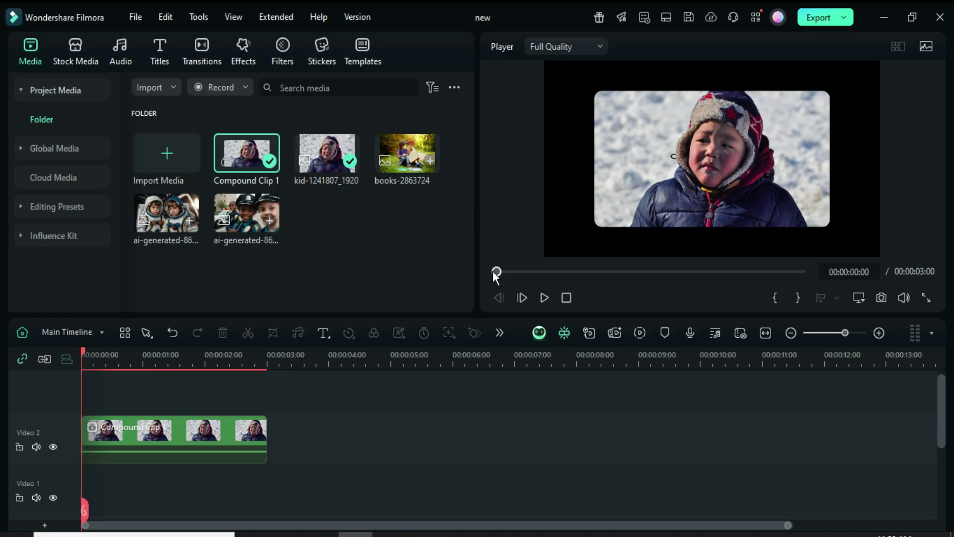
pyautogui.click(241, 57)
pyautogui.click(394, 89)
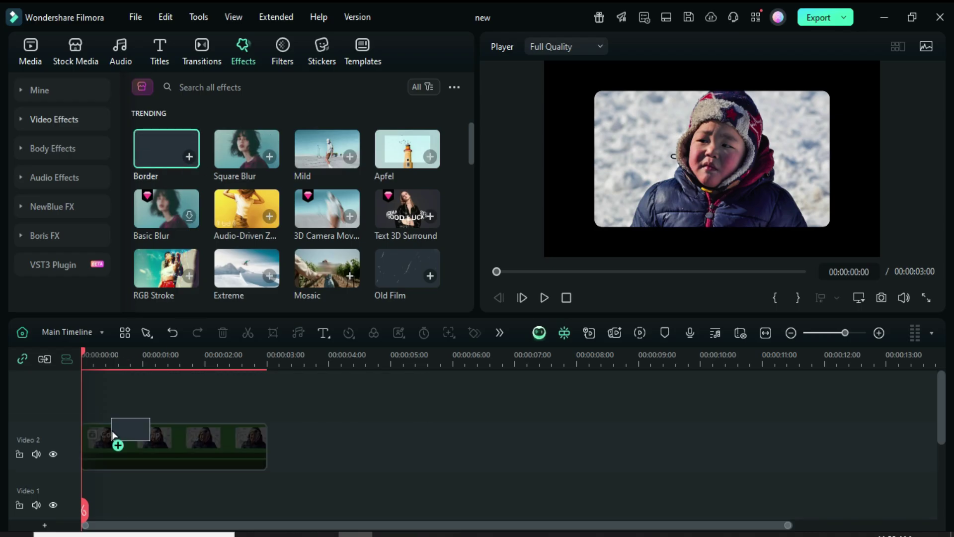
pyautogui.moveTo(154, 151); pyautogui.dragTo(129, 431)
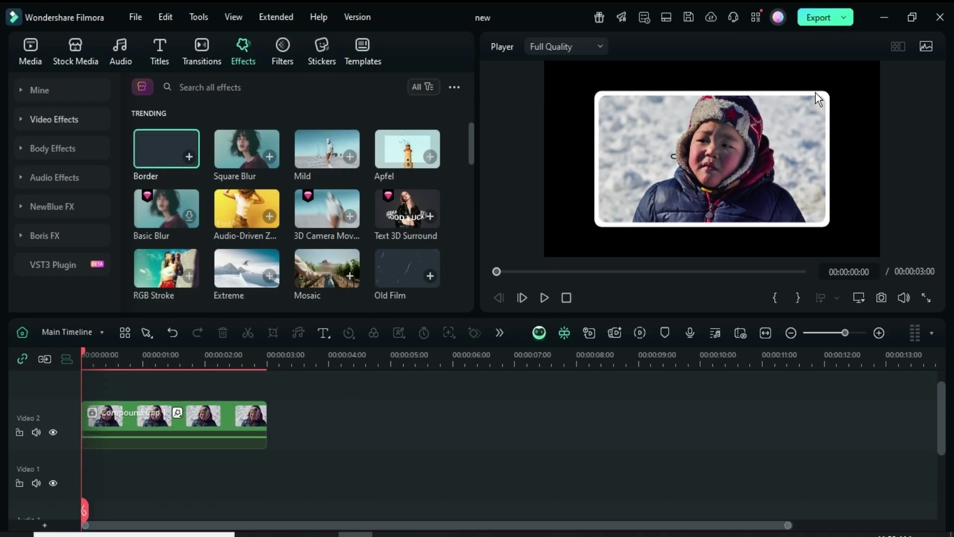
# - Apply the Grow Shrink preset from Preset Motions (Legacy) to the compound clip
pyautogui.doubleClick(154, 422)
pyautogui.click(182, 74)
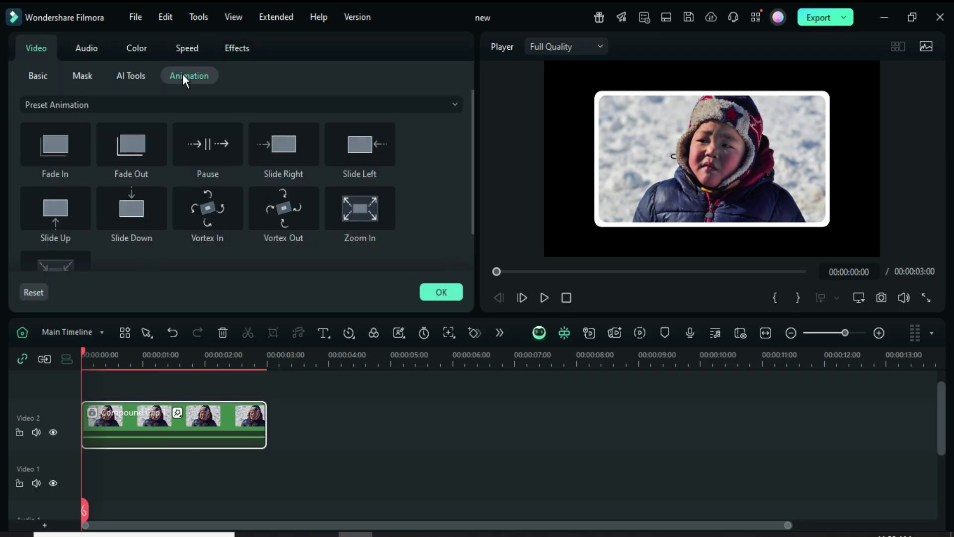
pyautogui.click(105, 102)
pyautogui.click(77, 157)
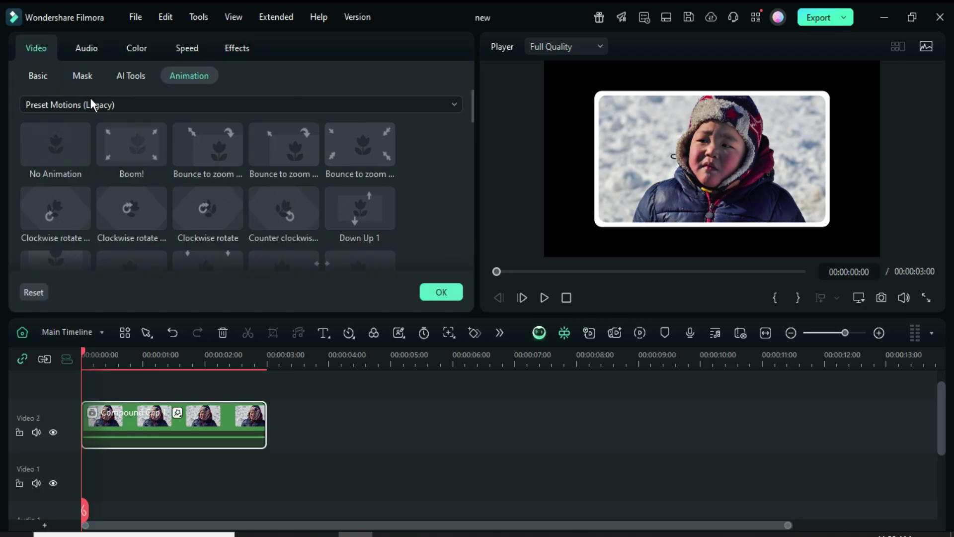
pyautogui.moveTo(471, 105); pyautogui.dragTo(466, 148)
pyautogui.click(275, 174)
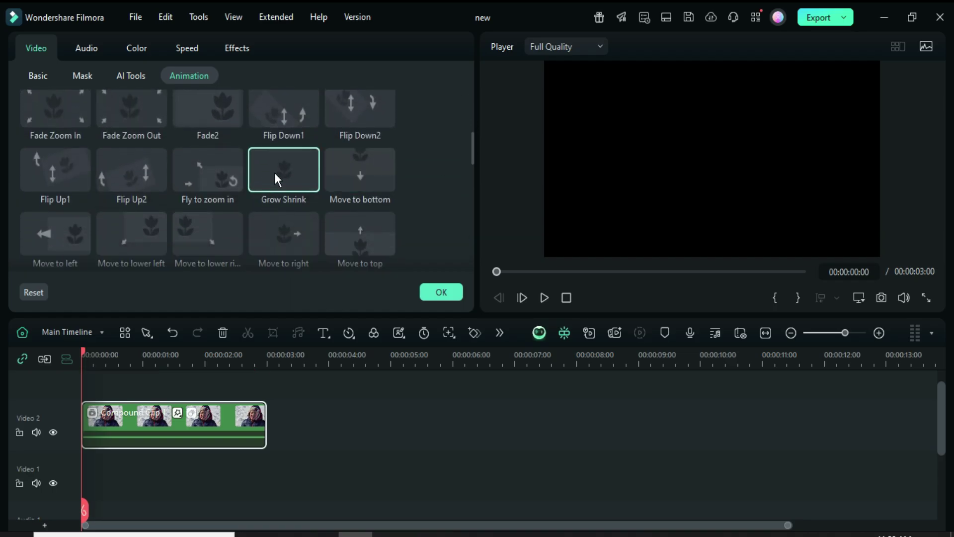
pyautogui.click(434, 295)
# - Place a 3-second copy of the kid photo on Video 1, cropped to fit
pyautogui.click(33, 60)
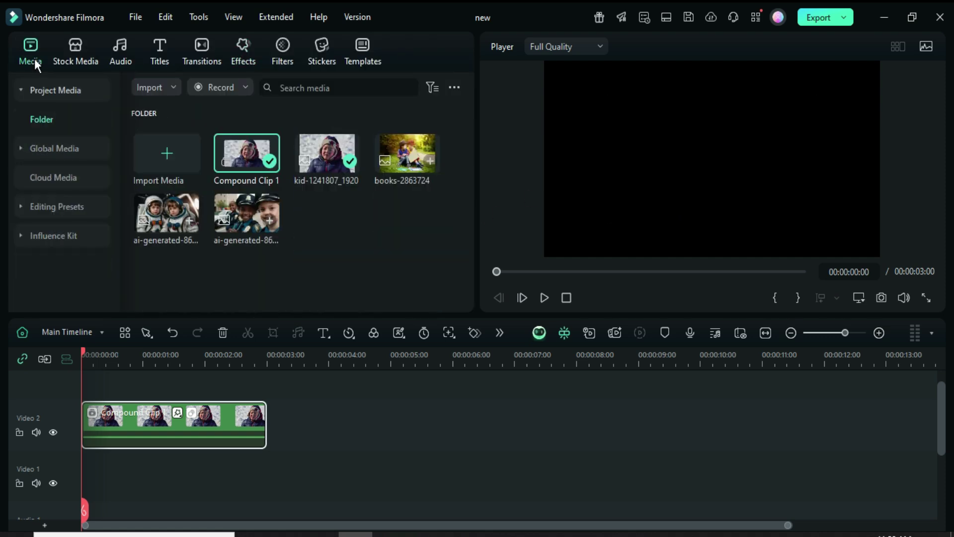
pyautogui.moveTo(84, 351); pyautogui.dragTo(98, 351)
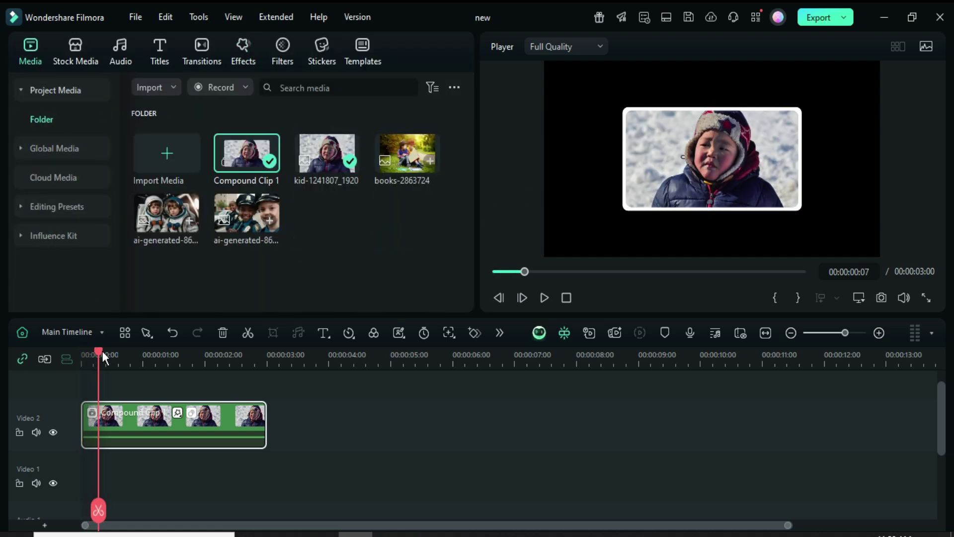
pyautogui.moveTo(329, 168); pyautogui.dragTo(143, 457)
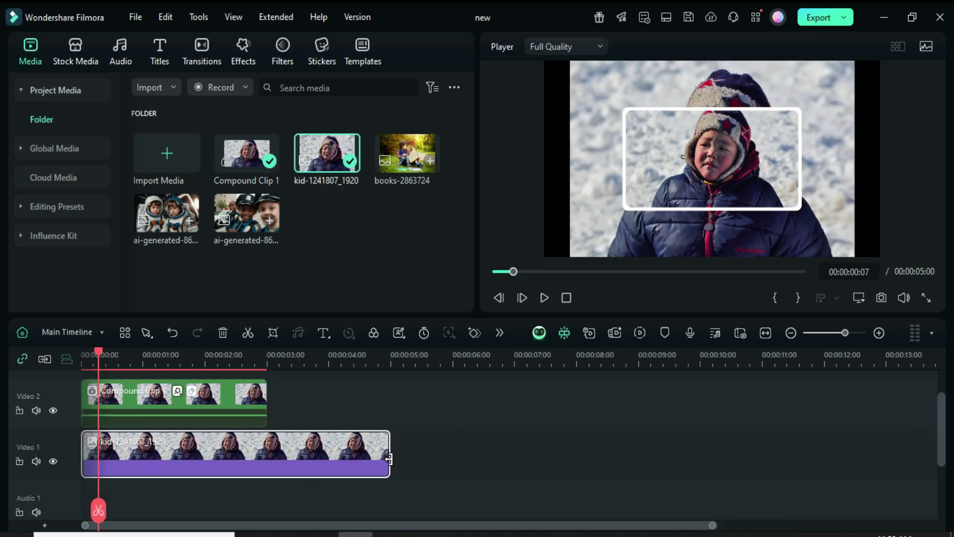
pyautogui.moveTo(386, 453); pyautogui.dragTo(266, 453)
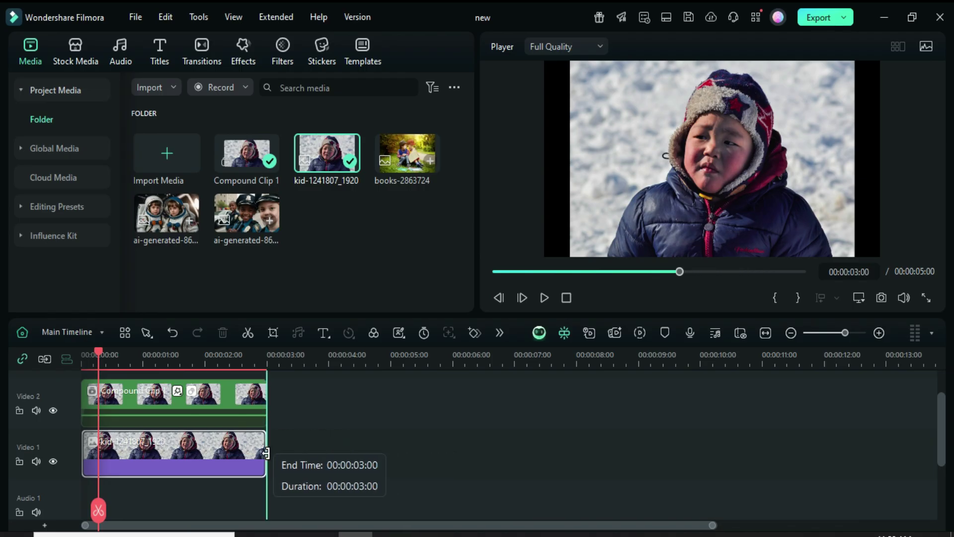
pyautogui.rightClick(136, 450)
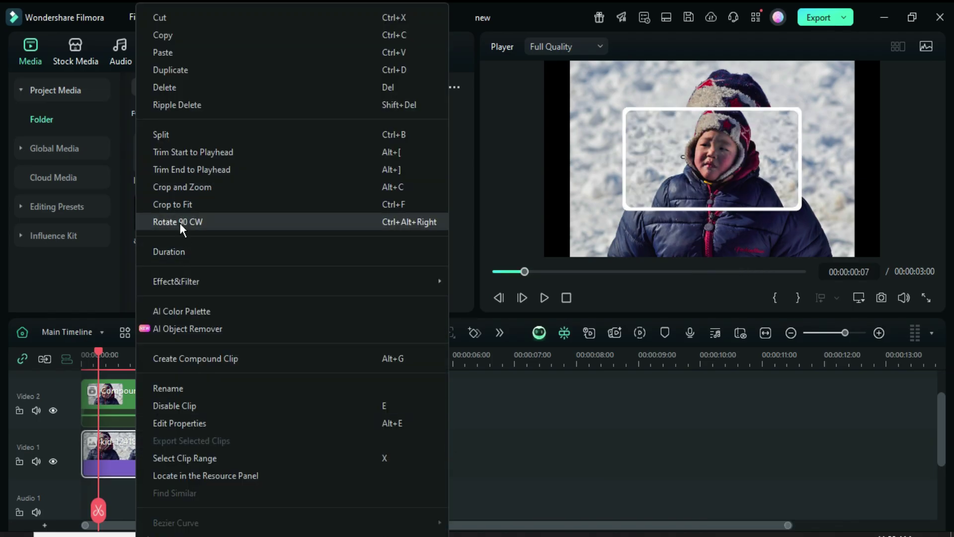
pyautogui.click(179, 204)
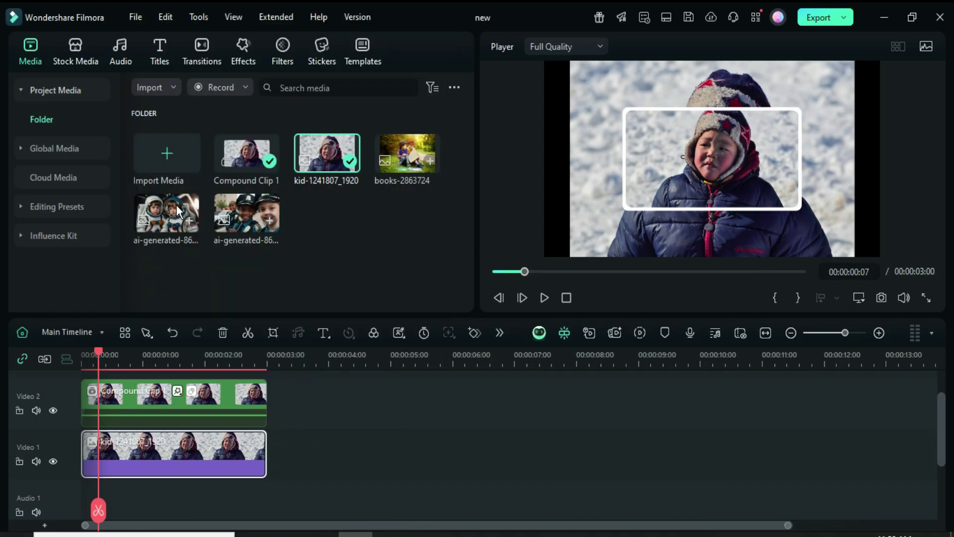
# - Apply Square Blur with size 3 to the background kid photo
pyautogui.click(238, 55)
pyautogui.moveTo(229, 162); pyautogui.dragTo(158, 455)
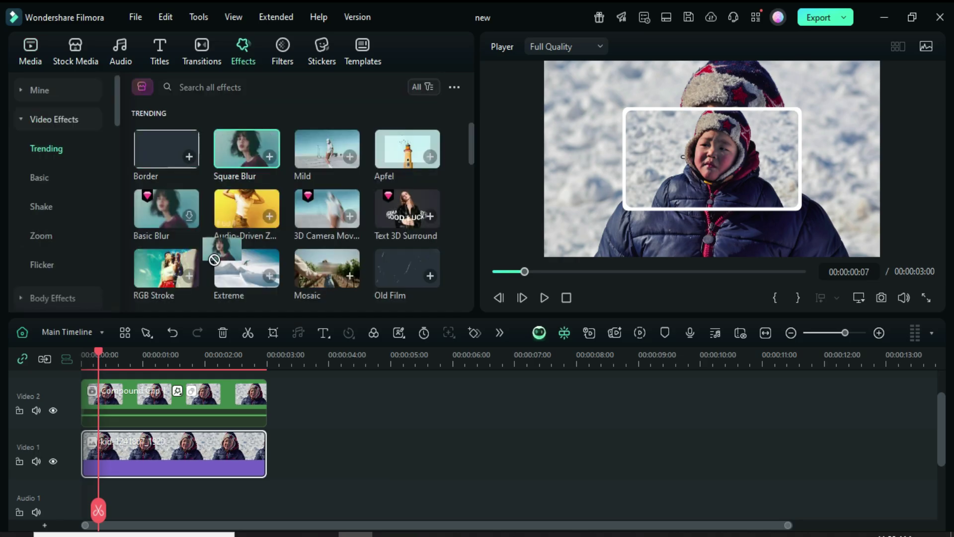
pyautogui.doubleClick(161, 449)
pyautogui.click(136, 50)
pyautogui.write('36')
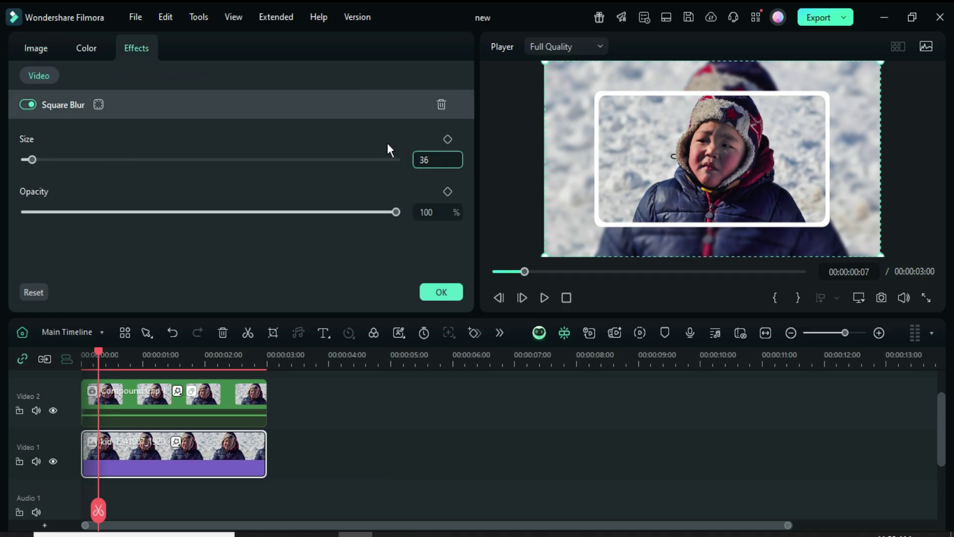
pyautogui.press('BackSpace')
pyautogui.press('Return')
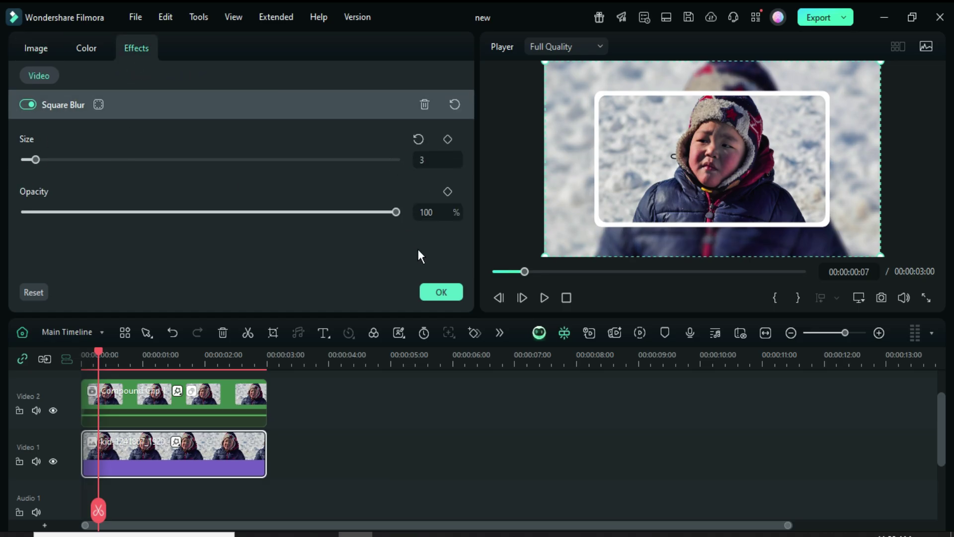
pyautogui.click(441, 293)
pyautogui.click(495, 272)
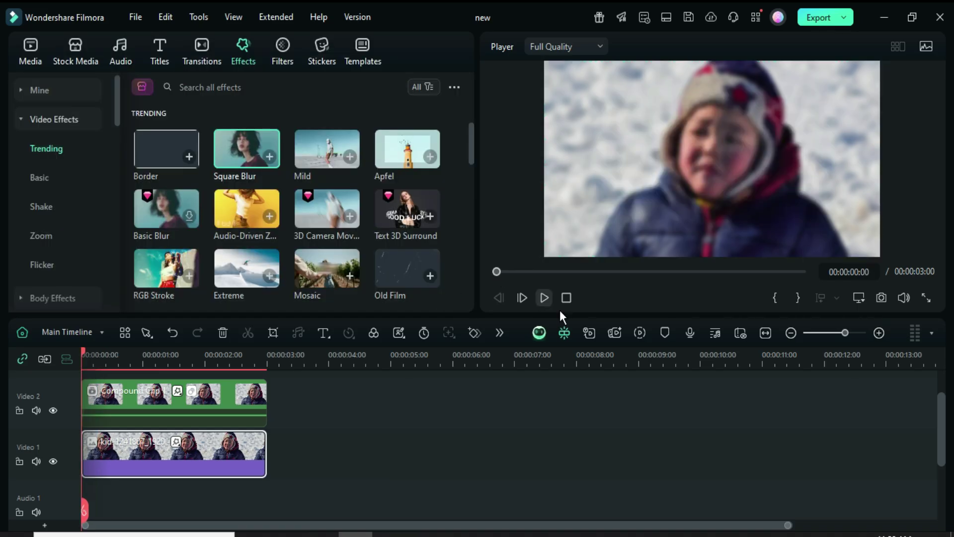
# - Duplicate the framed-photo clip pair into three more copies after the original
pyautogui.click(546, 298)
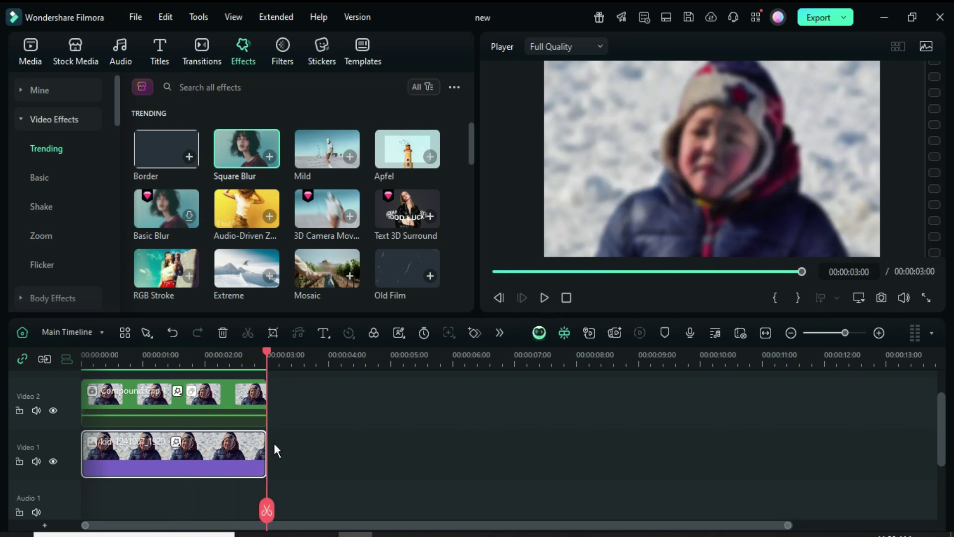
pyautogui.rightClick(234, 407)
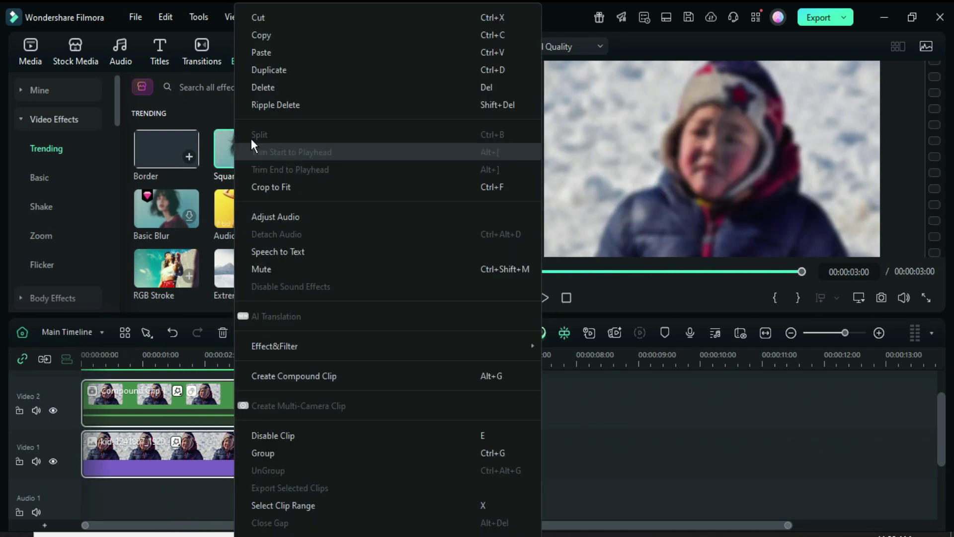
pyautogui.click(261, 35)
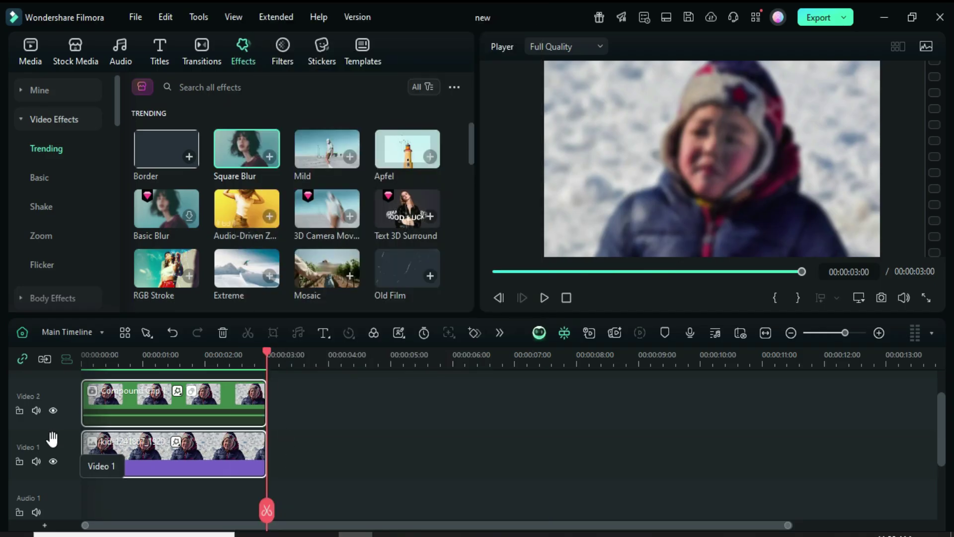
pyautogui.rightClick(286, 450)
pyautogui.click(321, 72)
pyautogui.rightClick(477, 455)
pyautogui.click(503, 52)
pyautogui.rightClick(653, 446)
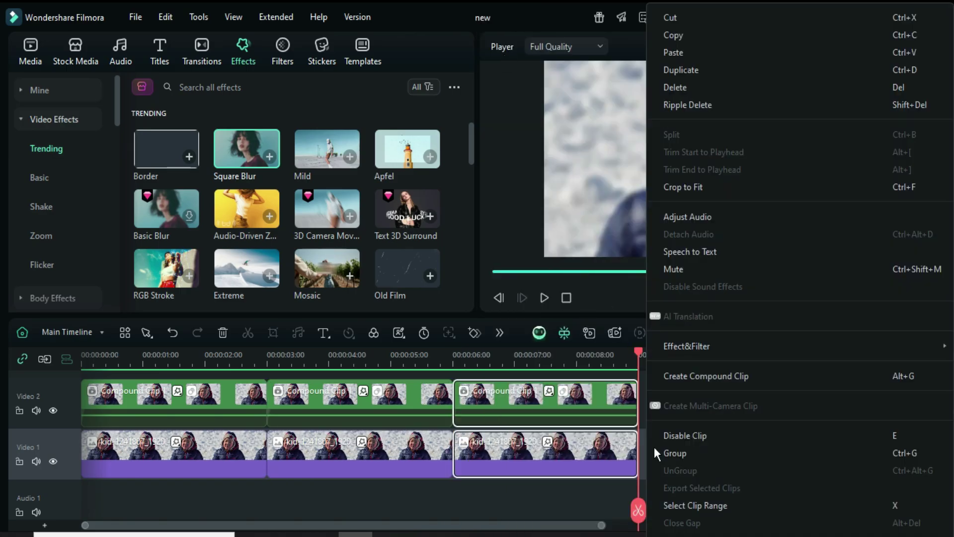
pyautogui.click(660, 52)
# - Detach the second, third and fourth top-track compound clips using Detach Full Range
pyautogui.click(497, 271)
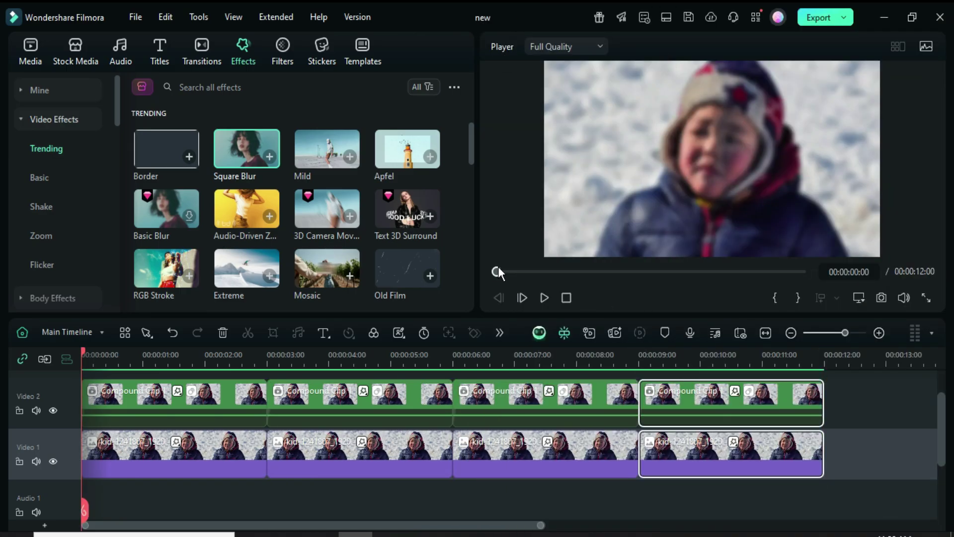
pyautogui.scroll(1, 364, 435)
pyautogui.click(402, 425)
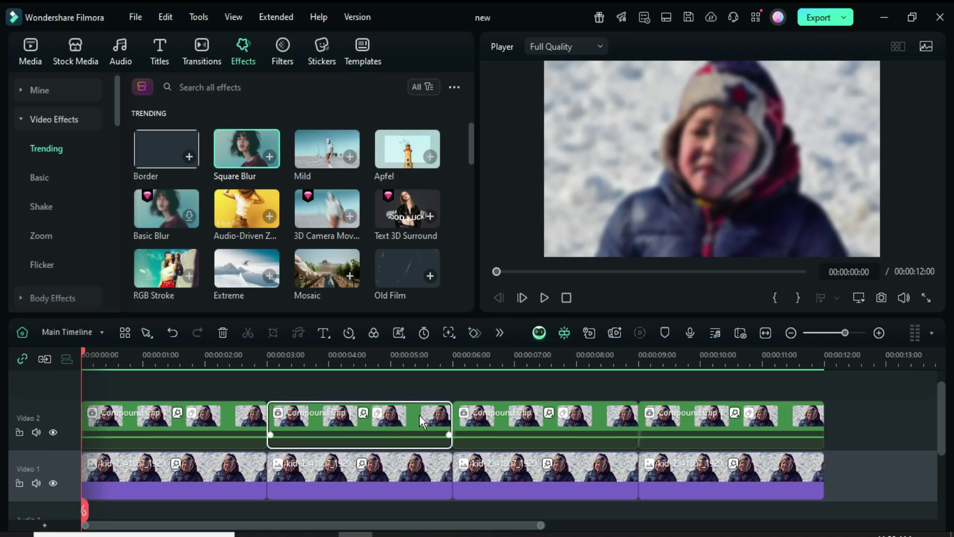
pyautogui.rightClick(399, 417)
pyautogui.moveTo(459, 470)
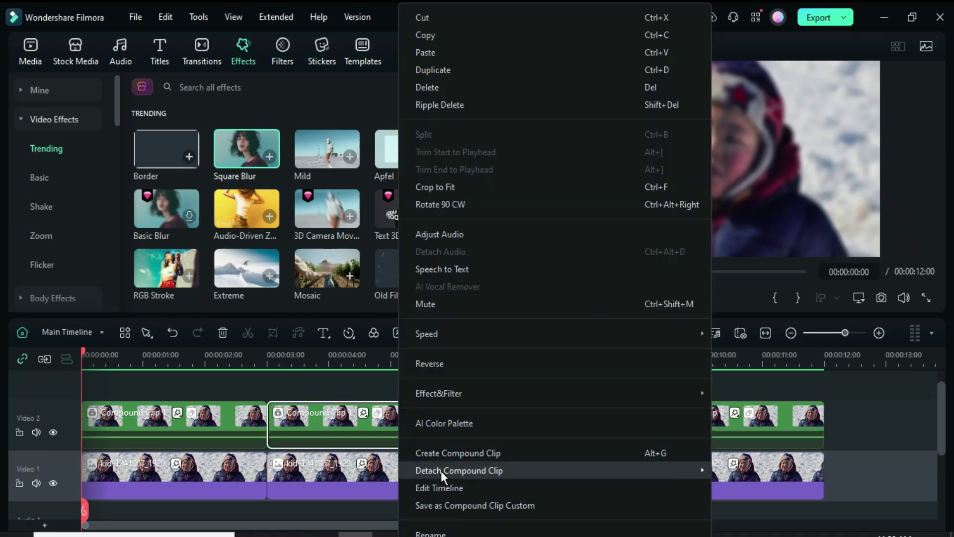
pyautogui.click(731, 474)
pyautogui.click(549, 433)
pyautogui.rightClick(549, 433)
pyautogui.click(470, 463)
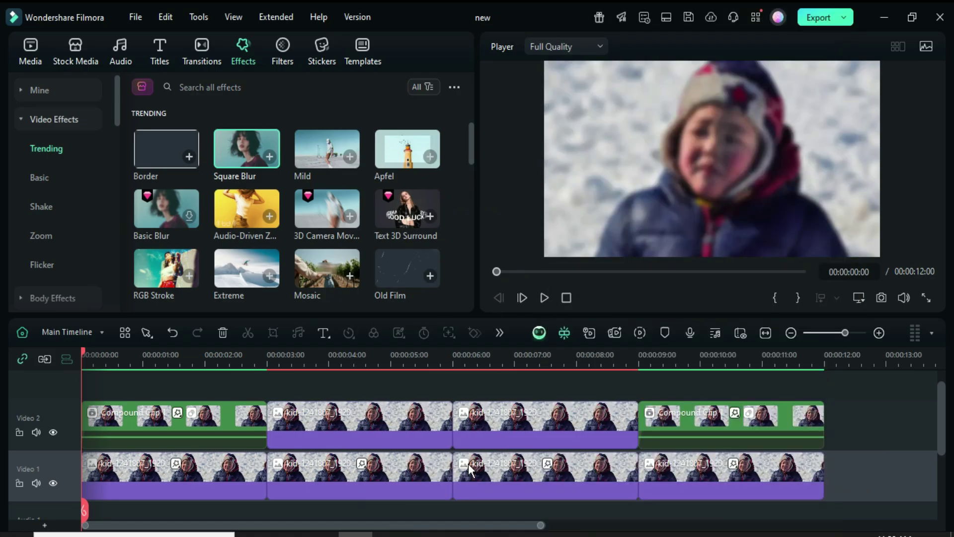
pyautogui.click(669, 430)
pyautogui.rightClick(672, 430)
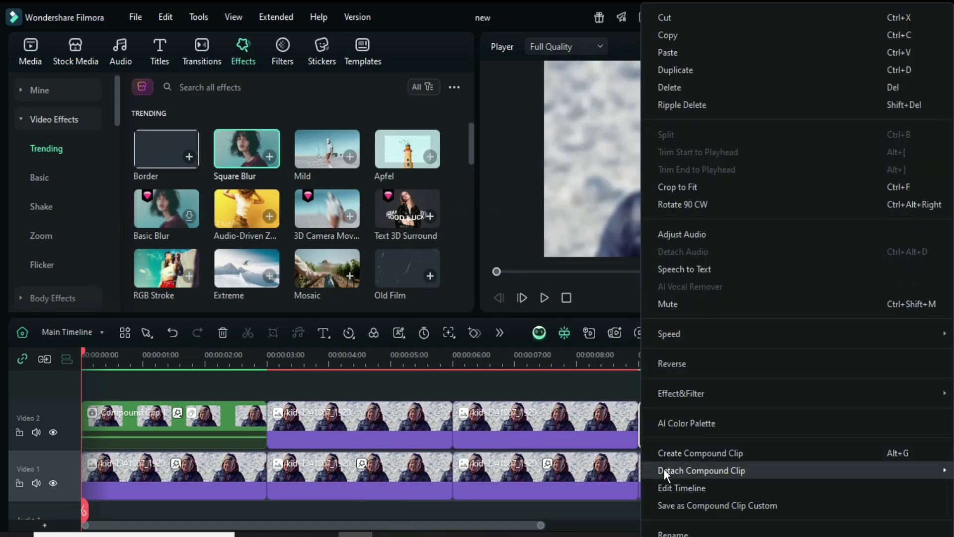
pyautogui.click(531, 466)
# - Swap in the two AI-generated photos for pairs two and three, books-2863724 for pair four
pyautogui.click(32, 59)
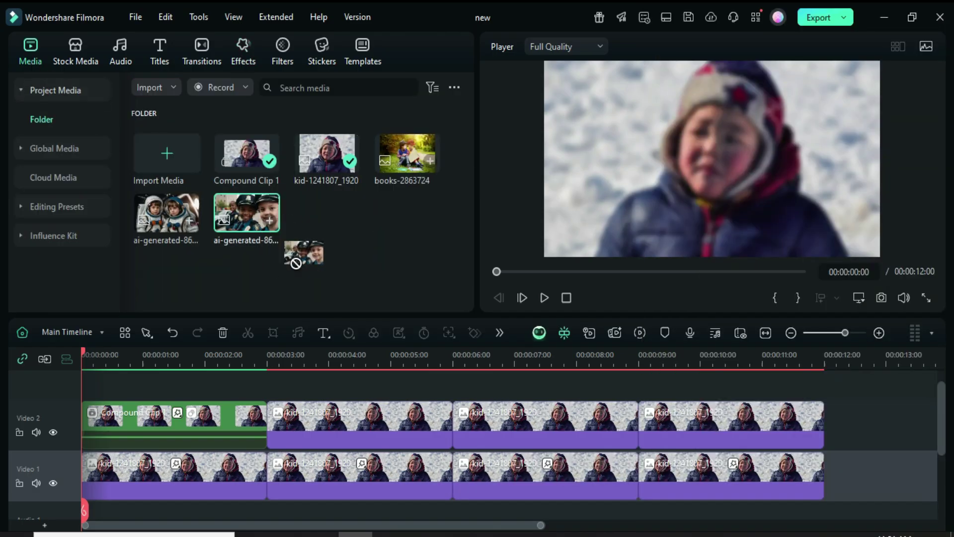
pyautogui.moveTo(248, 228); pyautogui.dragTo(348, 477)
pyautogui.moveTo(166, 217)
pyautogui.mouseDown()
pyautogui.moveTo(467, 409)
pyautogui.moveTo(485, 477)
pyautogui.mouseUp()
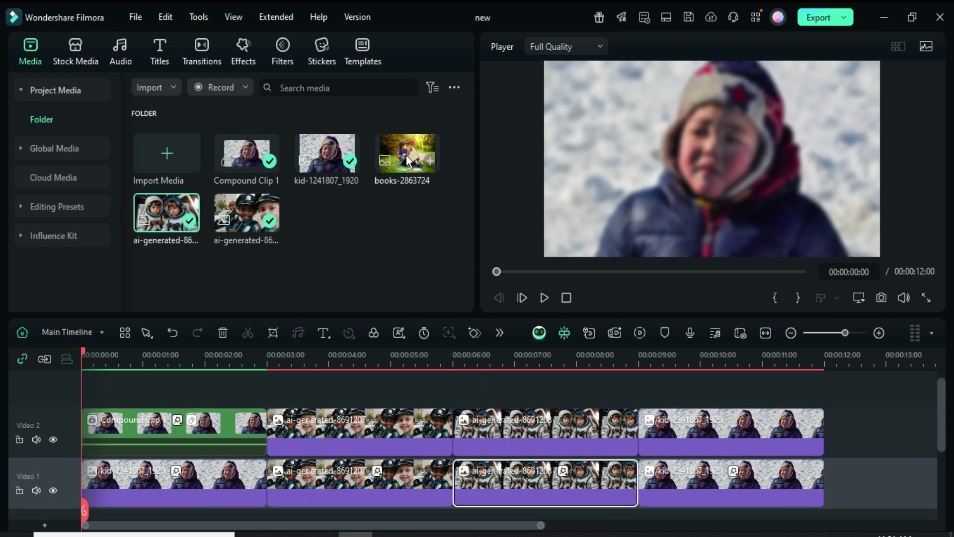
pyautogui.moveTo(408, 161); pyautogui.dragTo(730, 431)
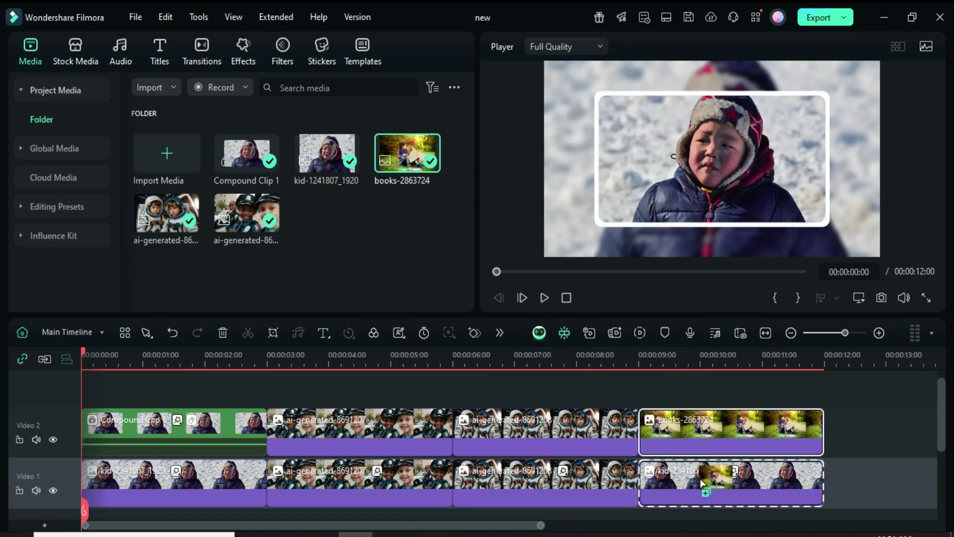
pyautogui.moveTo(407, 153); pyautogui.dragTo(652, 468)
pyautogui.scroll(-1, 652, 446)
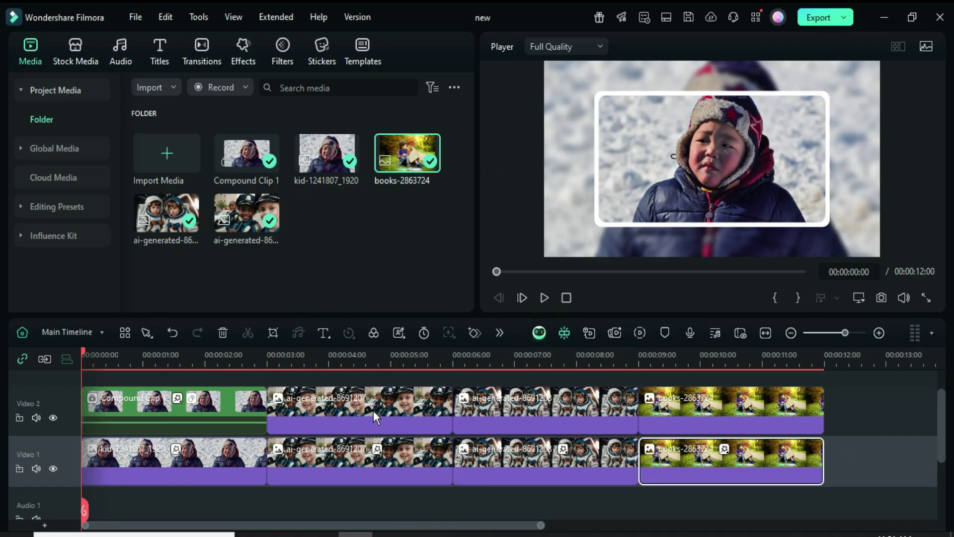
# - Nest the last three Video 2 photos as Compound Clips 2, 3 and 4
pyautogui.click(359, 405)
pyautogui.rightClick(359, 405)
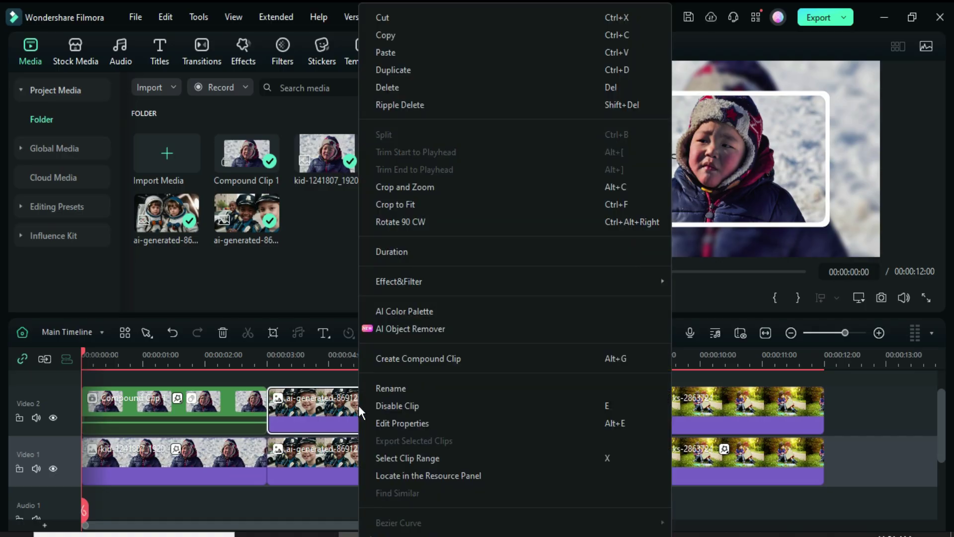
pyautogui.click(388, 358)
pyautogui.click(533, 341)
pyautogui.click(516, 415)
pyautogui.rightClick(516, 414)
pyautogui.click(540, 359)
pyautogui.click(541, 342)
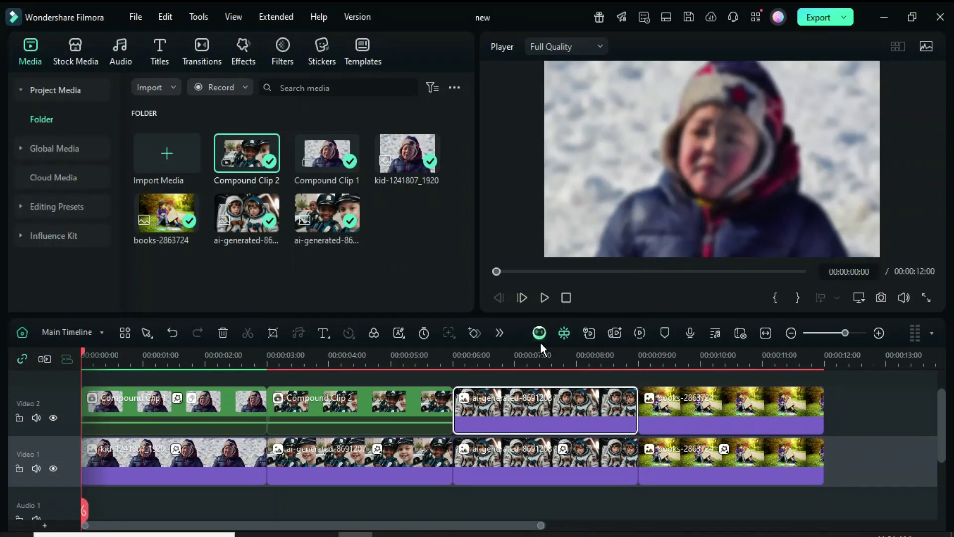
pyautogui.click(653, 408)
pyautogui.rightClick(642, 408)
pyautogui.click(674, 367)
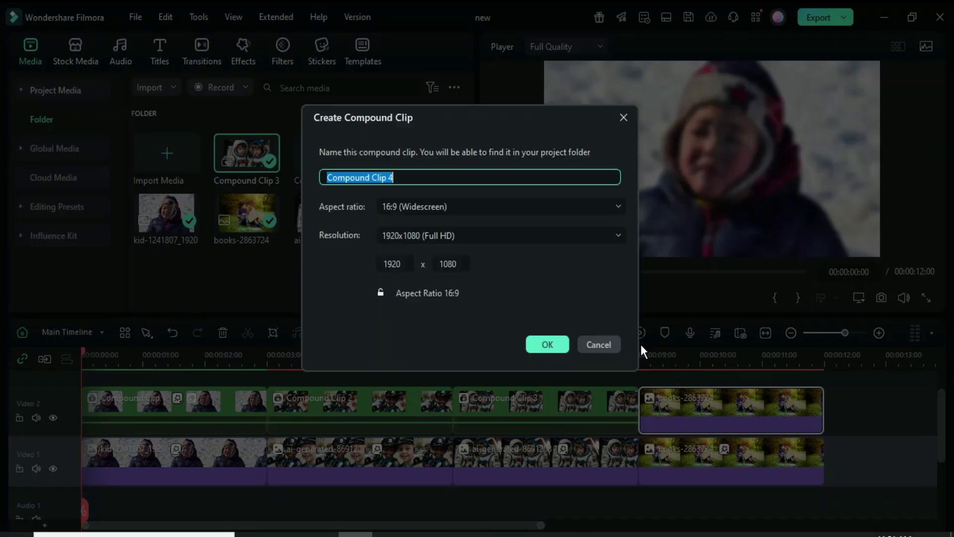
pyautogui.click(560, 343)
pyautogui.moveTo(328, 524); pyautogui.dragTo(246, 526)
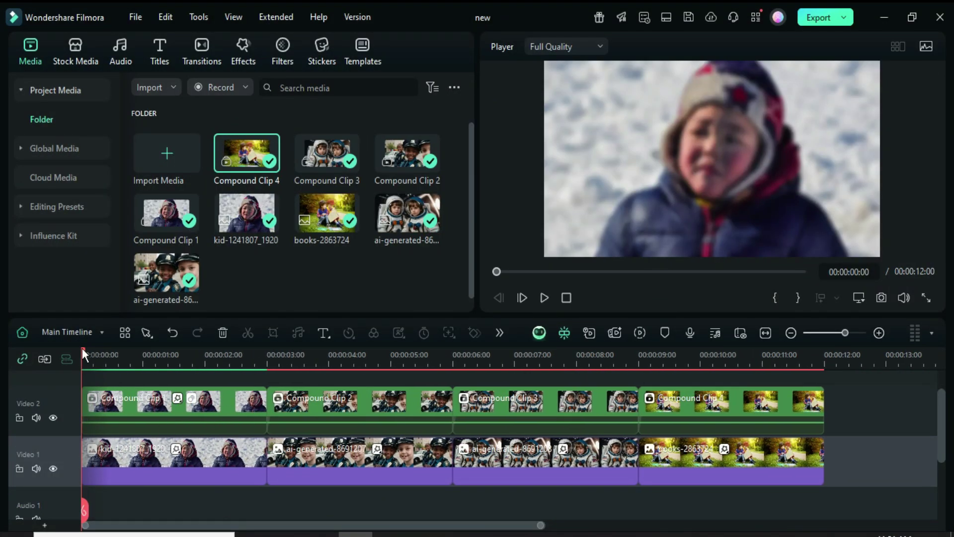
# - Copy Compound Clip 1's effects and paste them onto Compound Clips 2, 3 and 4
pyautogui.moveTo(82, 348); pyautogui.dragTo(122, 353)
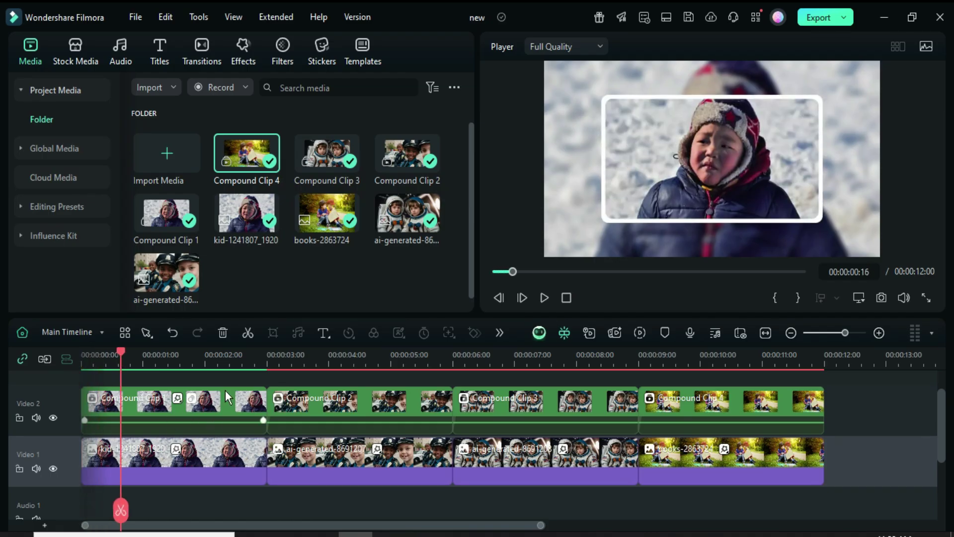
pyautogui.rightClick(202, 406)
pyautogui.moveTo(242, 393)
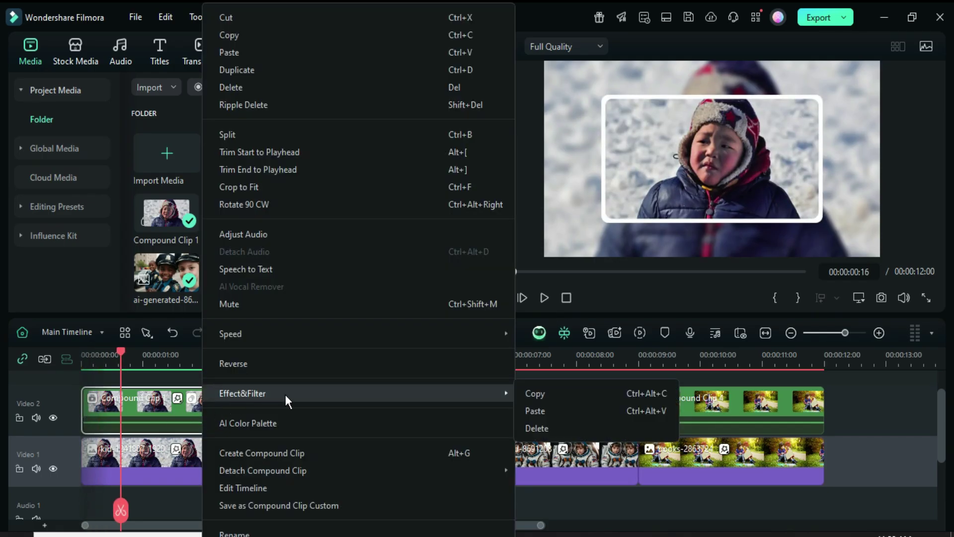
pyautogui.click(532, 397)
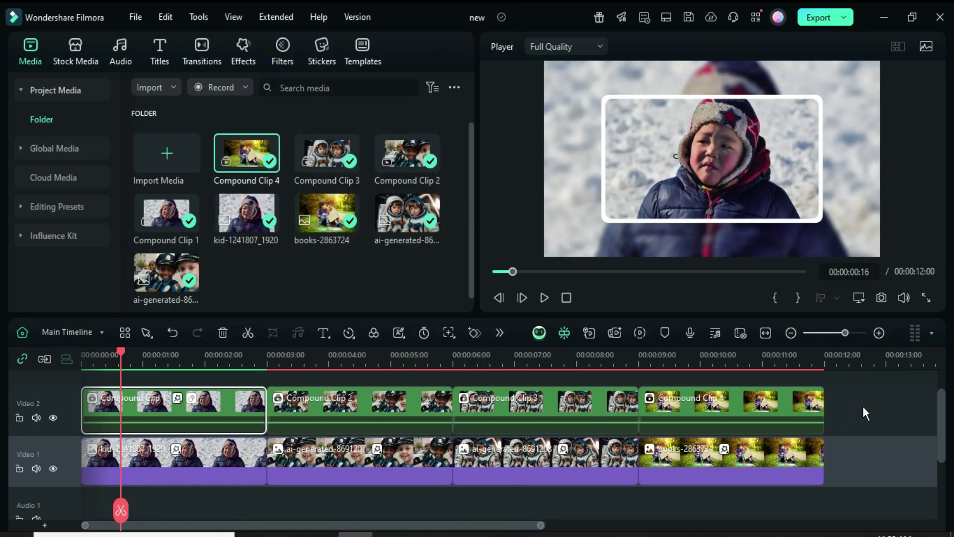
pyautogui.moveTo(864, 406); pyautogui.dragTo(421, 384)
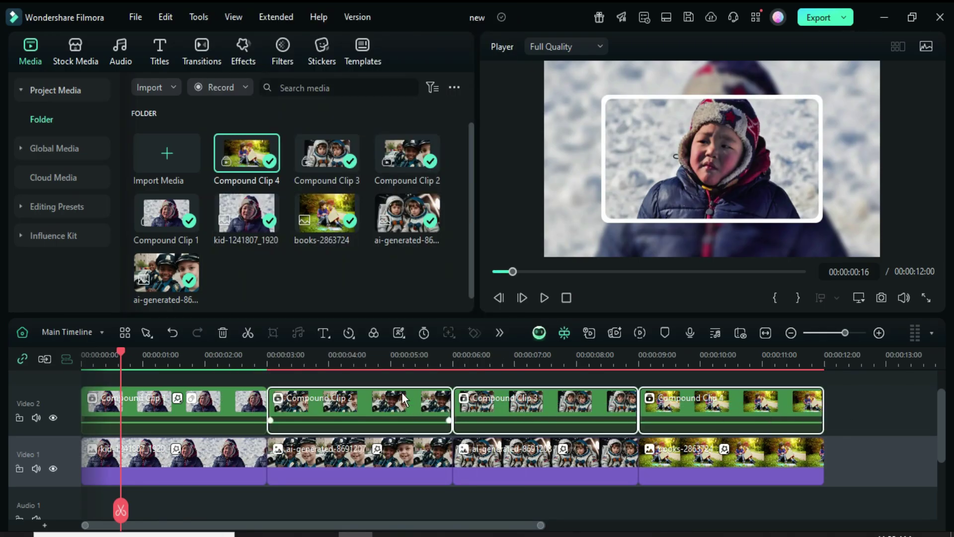
pyautogui.rightClick(409, 408)
pyautogui.moveTo(450, 346)
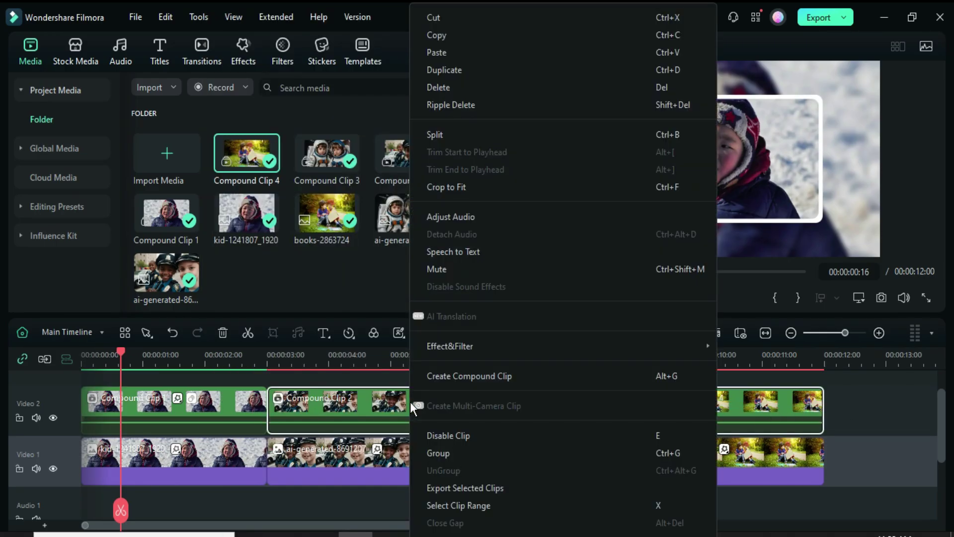
pyautogui.click(741, 351)
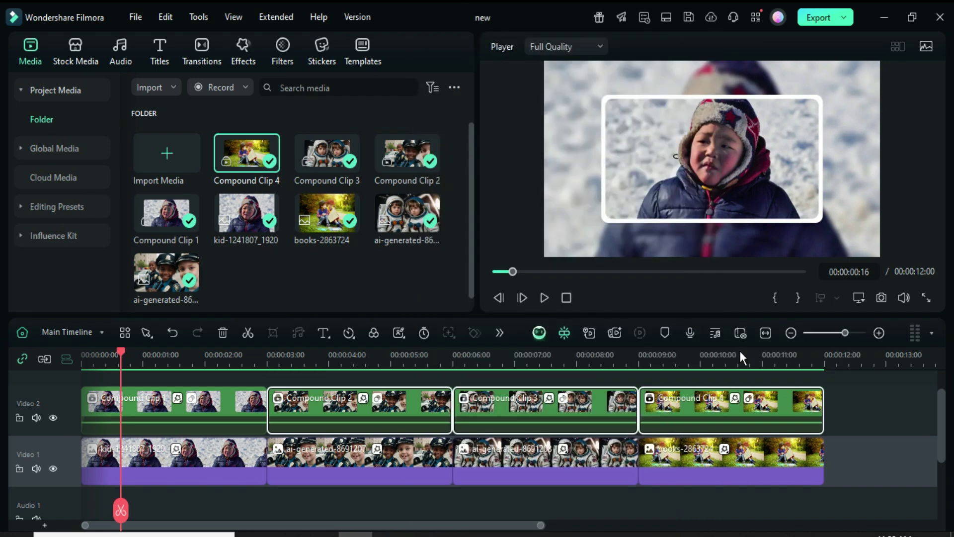
pyautogui.click(493, 272)
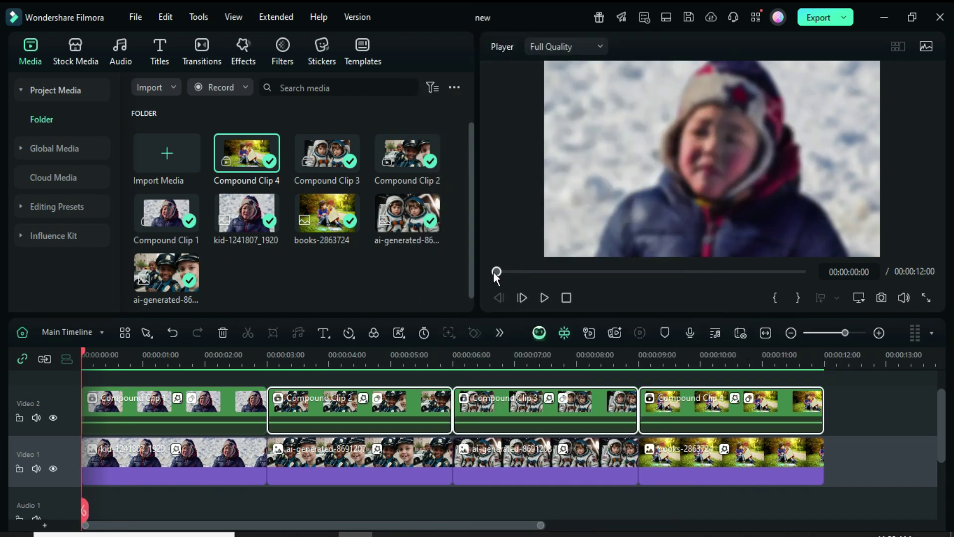
# - Add Dissolve transitions at the three Video 1 cuts, all trimmed to 0:20
pyautogui.click(199, 54)
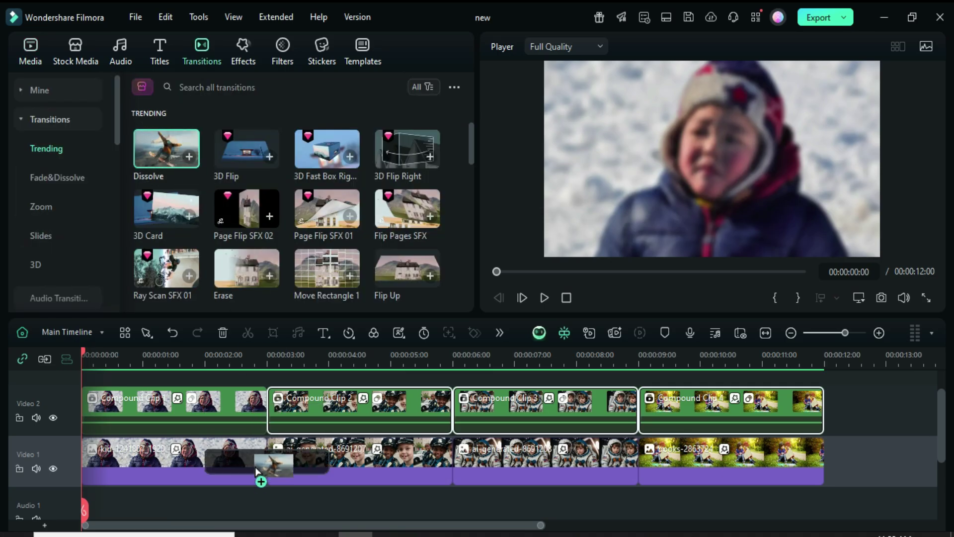
pyautogui.moveTo(154, 154); pyautogui.dragTo(261, 461)
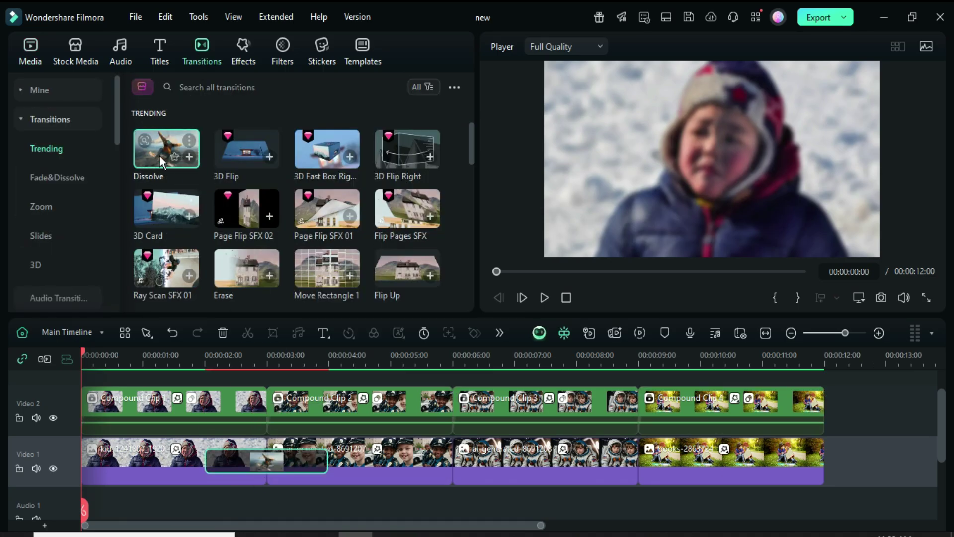
pyautogui.moveTo(160, 160); pyautogui.dragTo(452, 460)
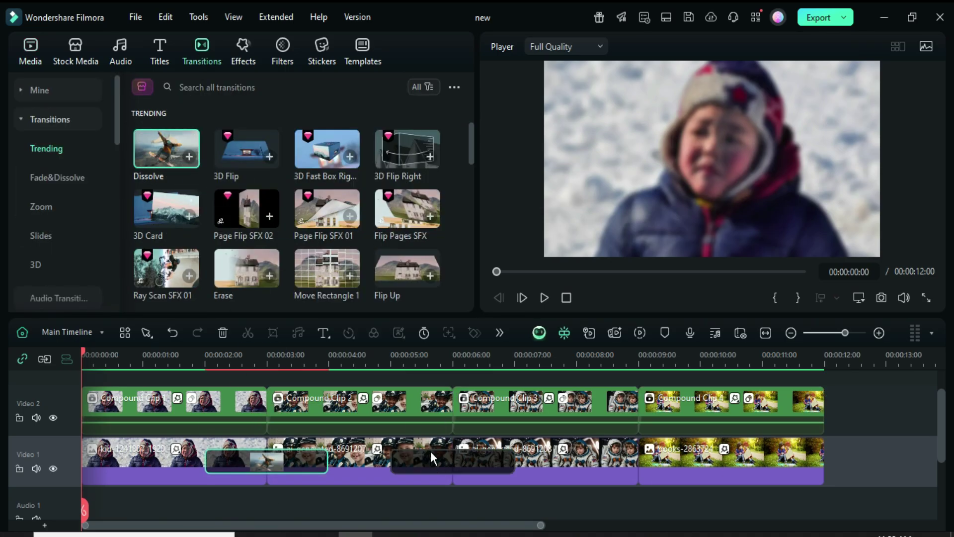
pyautogui.moveTo(168, 151); pyautogui.dragTo(639, 457)
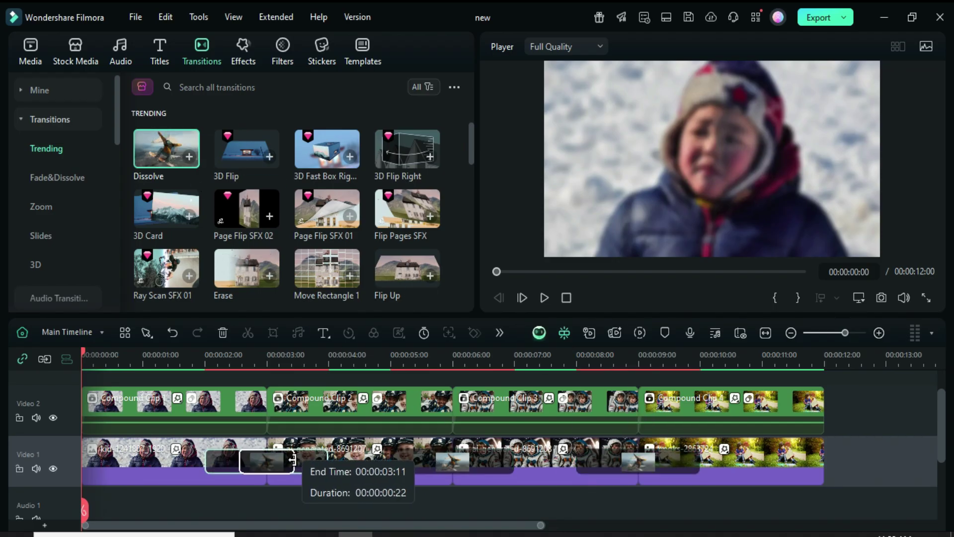
pyautogui.moveTo(325, 460); pyautogui.dragTo(289, 460)
pyautogui.click(266, 462)
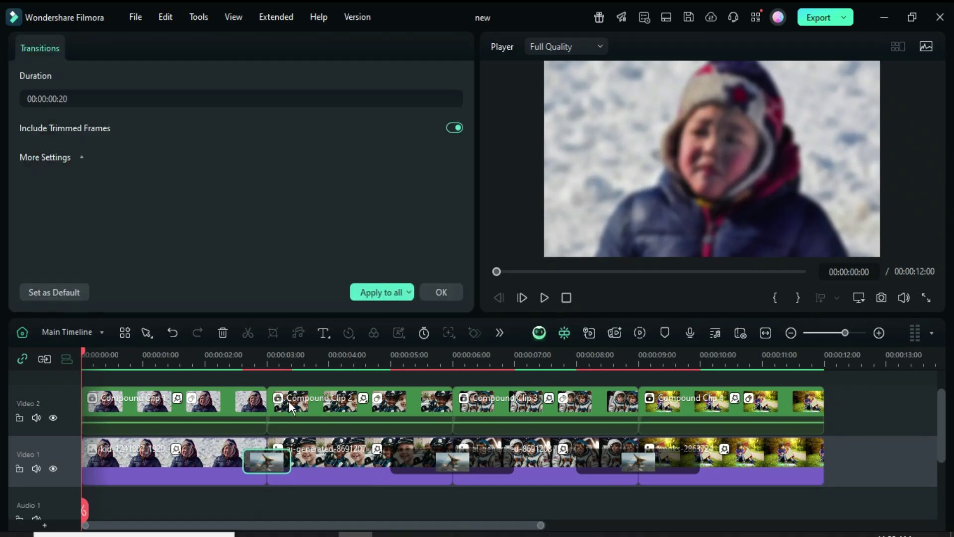
pyautogui.click(370, 295)
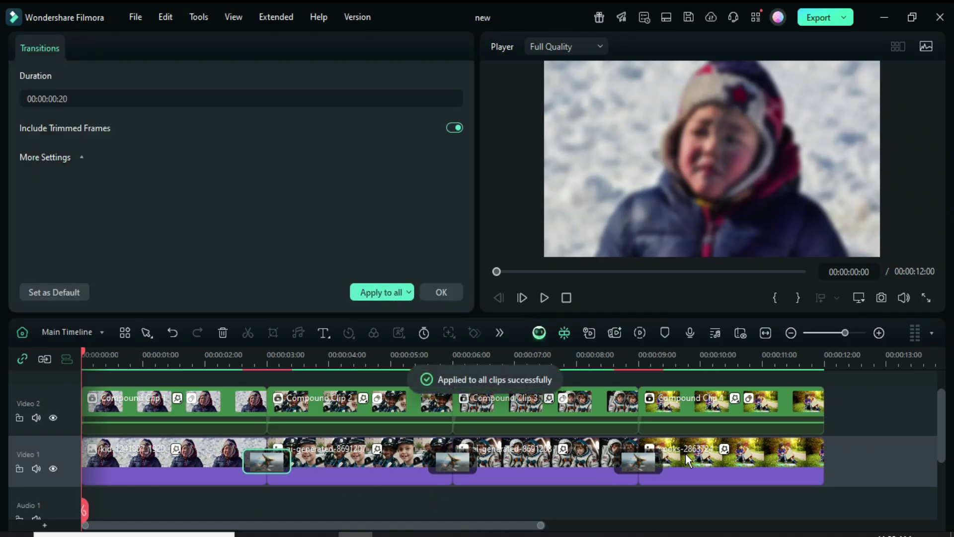
pyautogui.click(441, 293)
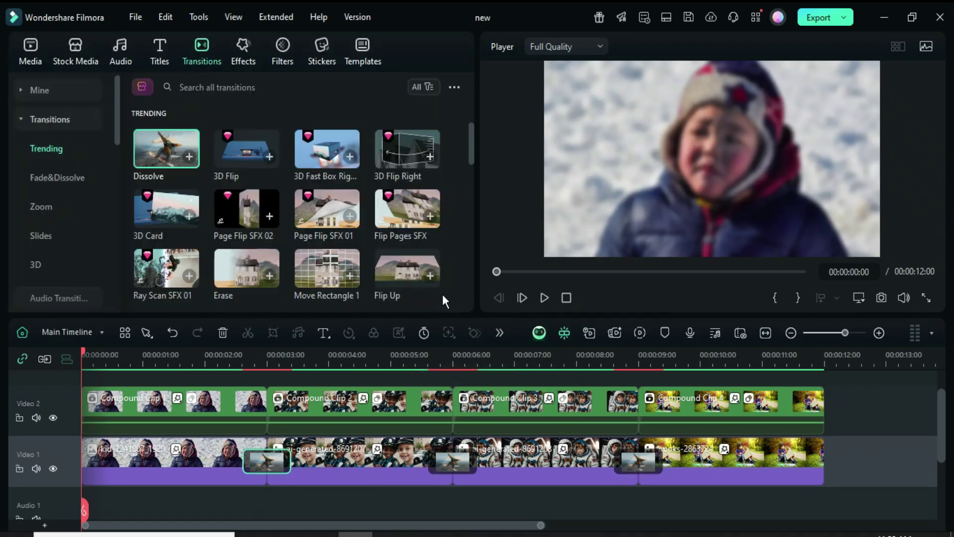
# - Render the timeline preview and play the slideshow through
pyautogui.click(29, 54)
pyautogui.click(639, 332)
pyautogui.click(545, 298)
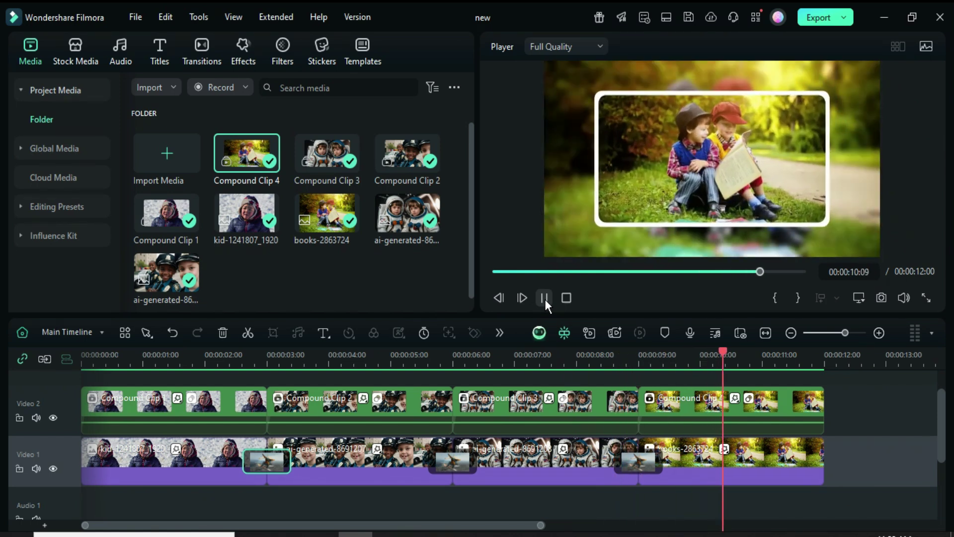
# - Add Colorful Lighting Flares Overlay 08 on a new track spanning 12 seconds at 50% opacity
pyautogui.click(494, 272)
pyautogui.hotkey('ctrl', '-')
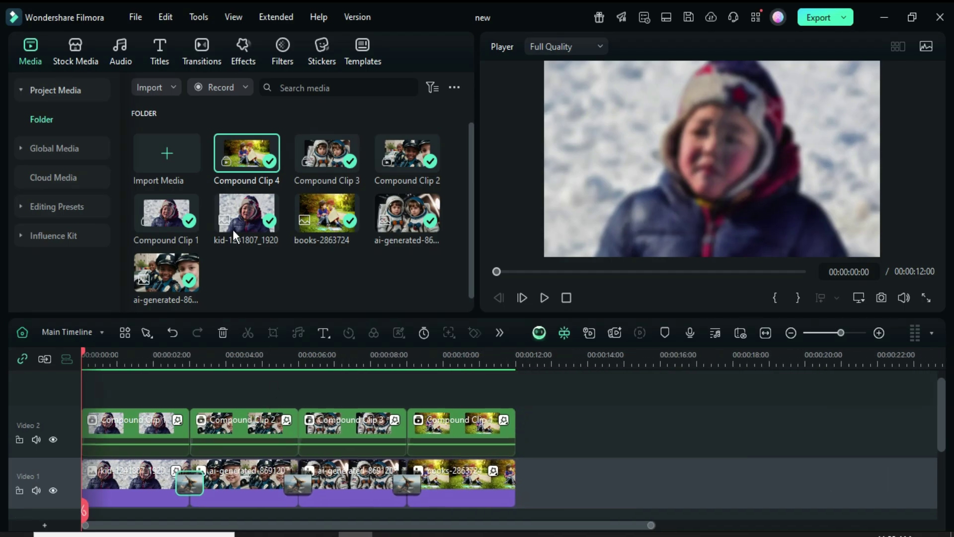
pyautogui.click(242, 60)
pyautogui.click(193, 89)
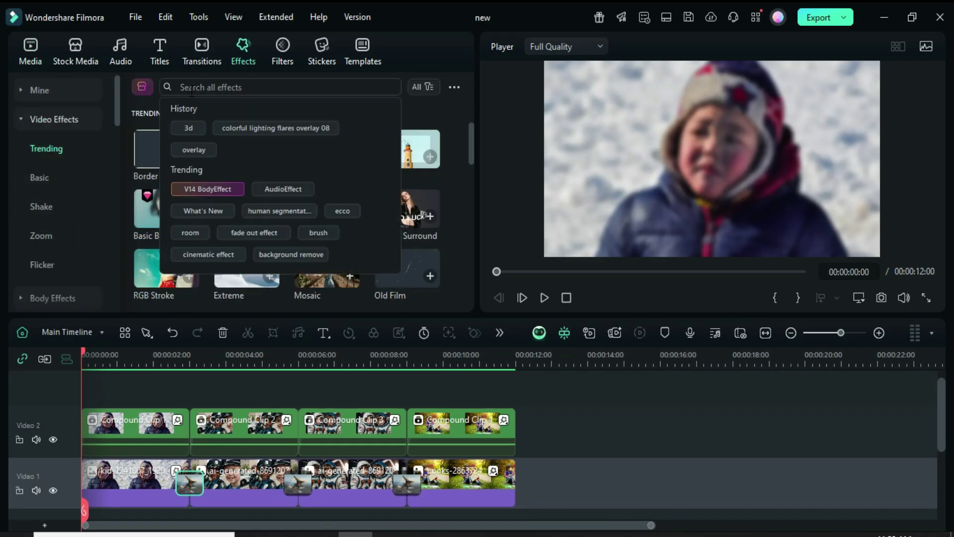
pyautogui.click(266, 128)
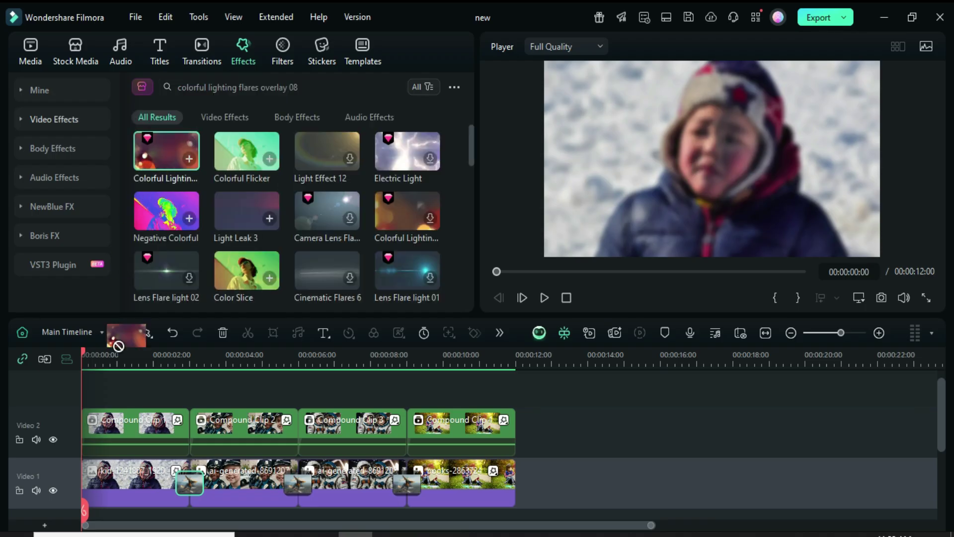
pyautogui.moveTo(117, 373); pyautogui.dragTo(199, 423)
pyautogui.moveTo(256, 415); pyautogui.dragTo(514, 415)
pyautogui.doubleClick(279, 411)
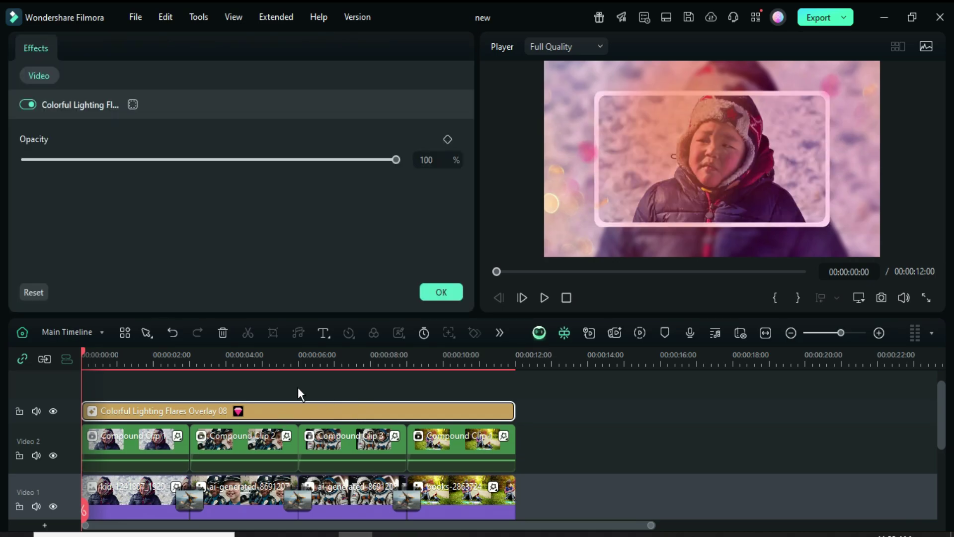
pyautogui.write('0')
pyautogui.press('Return')
pyautogui.click(429, 291)
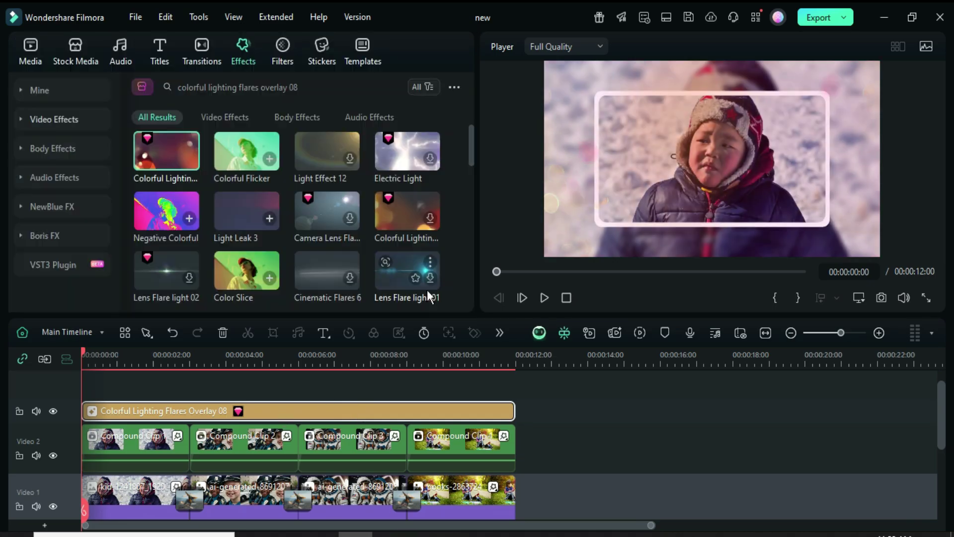
# - Search the effects for '3d' and place 3D Motion Left on a new top track
pyautogui.click(393, 86)
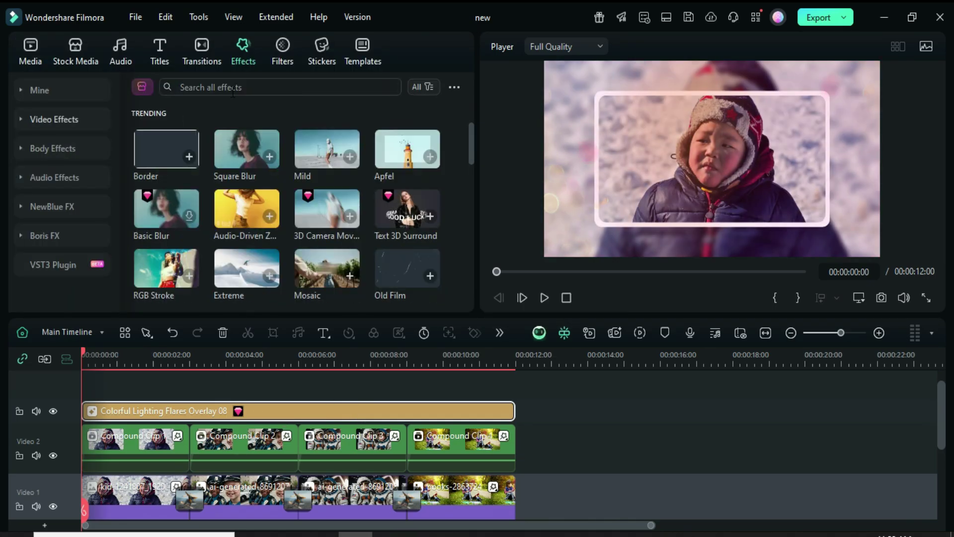
pyautogui.click(224, 87)
pyautogui.write('3d')
pyautogui.click(186, 106)
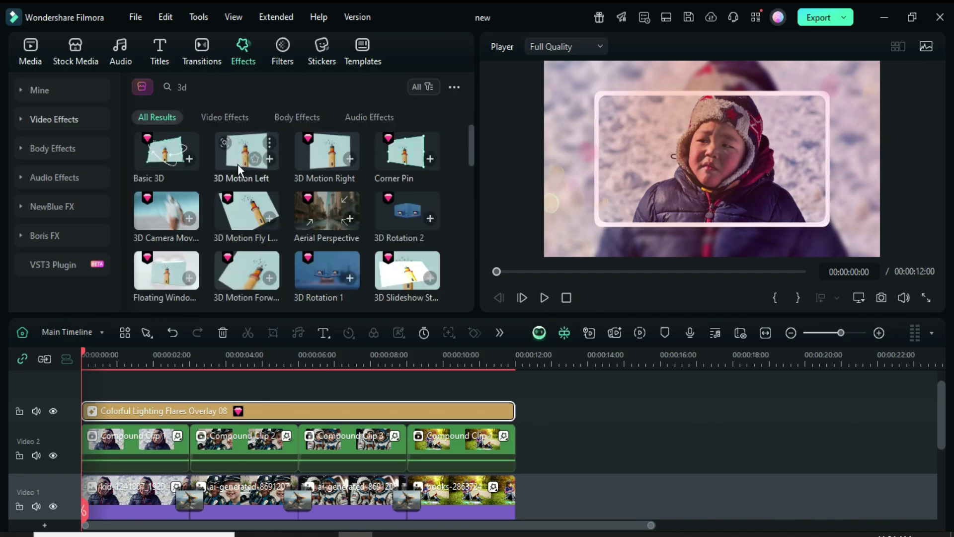
pyautogui.moveTo(238, 160); pyautogui.dragTo(152, 409)
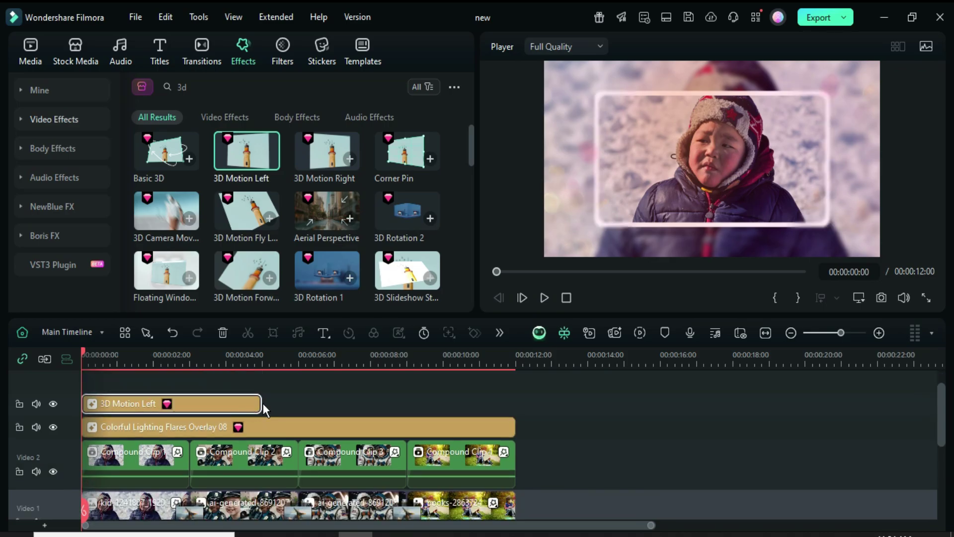
# - Extend 3D Motion Left across the full 12-second slideshow and set its Blur to 0
pyautogui.moveTo(261, 404); pyautogui.dragTo(515, 403)
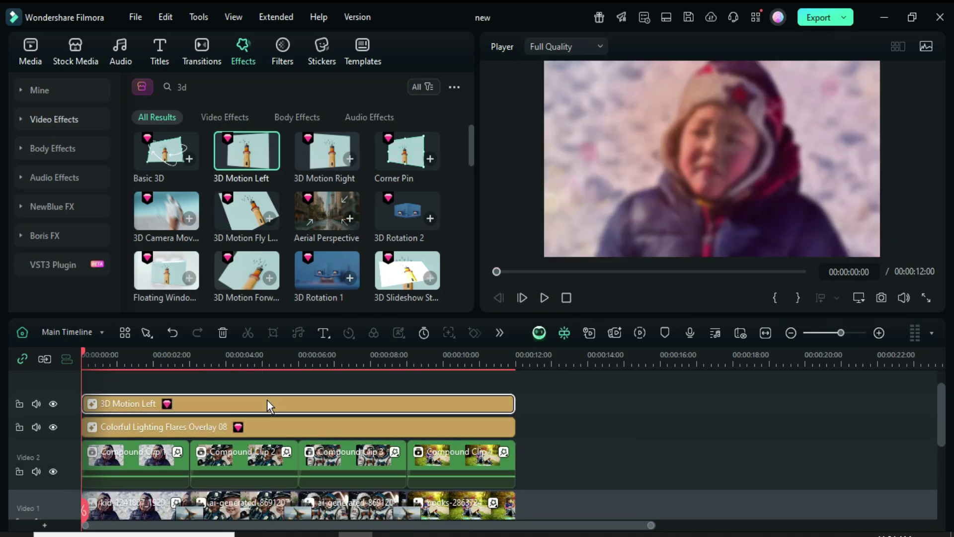
pyautogui.doubleClick(239, 403)
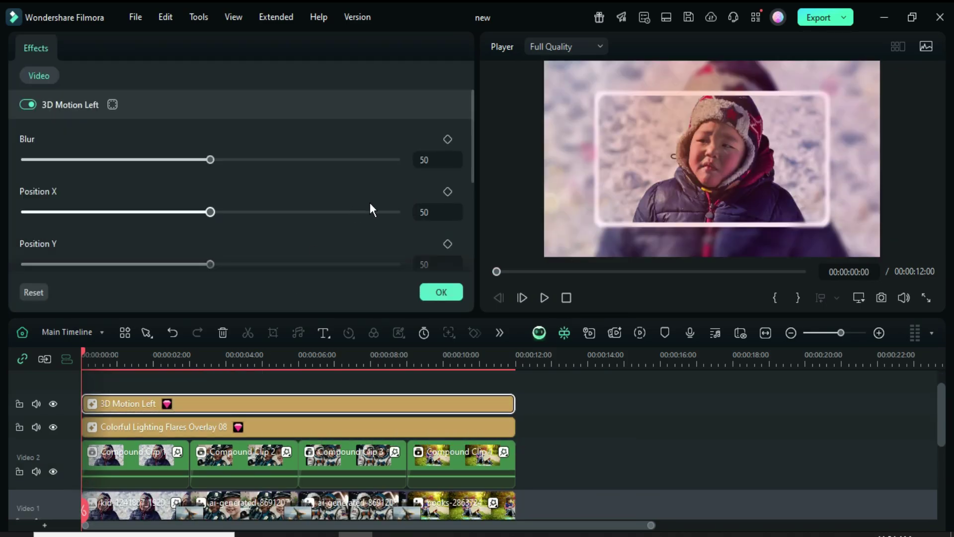
pyautogui.write('0')
pyautogui.press('Return')
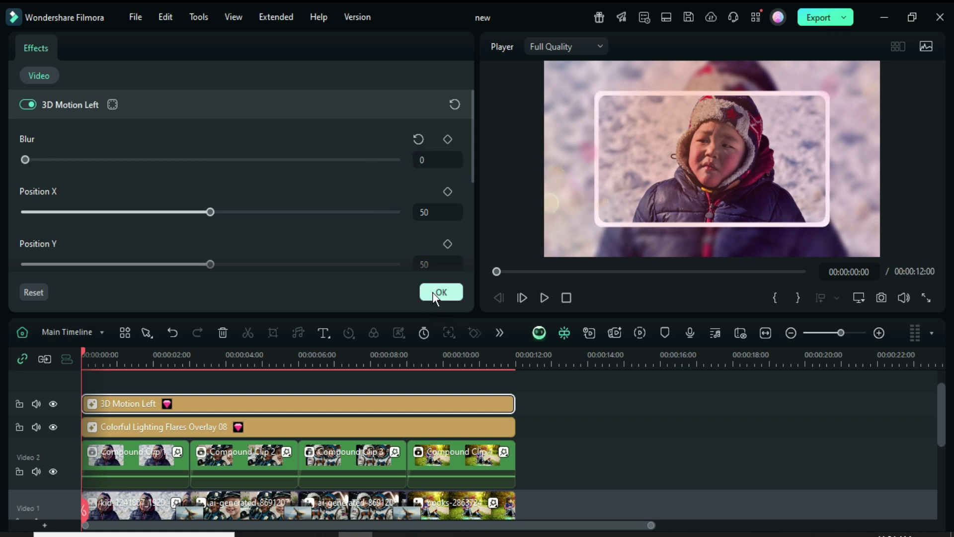
pyautogui.click(440, 292)
pyautogui.click(32, 56)
pyautogui.scroll(-1, 361, 410)
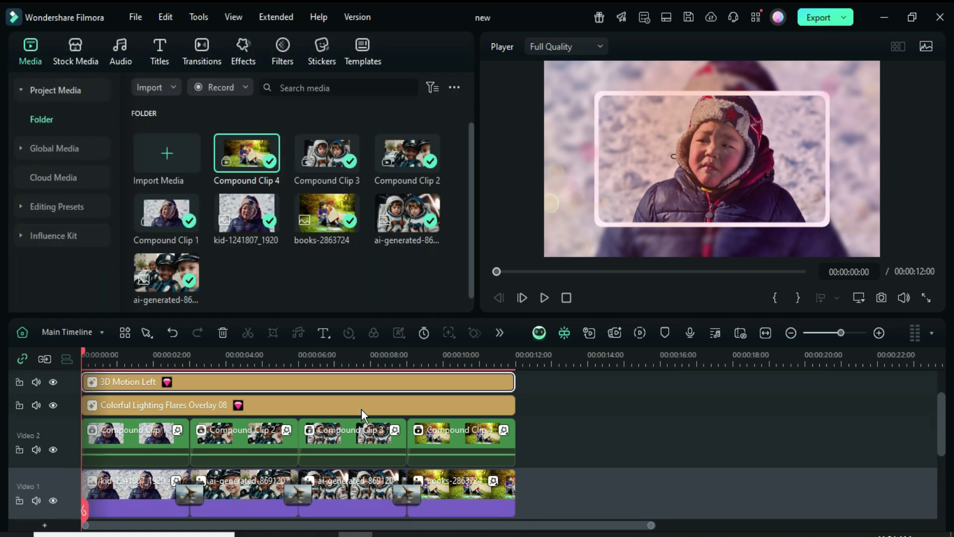
pyautogui.scroll(-1, 362, 409)
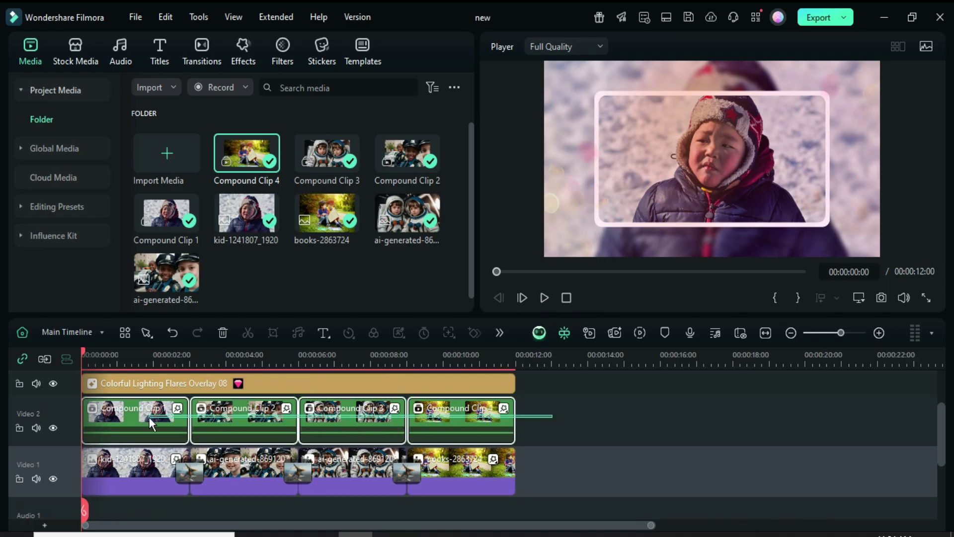
# - Nest the four selected Video 2 framed clips into Compound Clip 5 with Create Compound Clip
pyautogui.rightClick(232, 418)
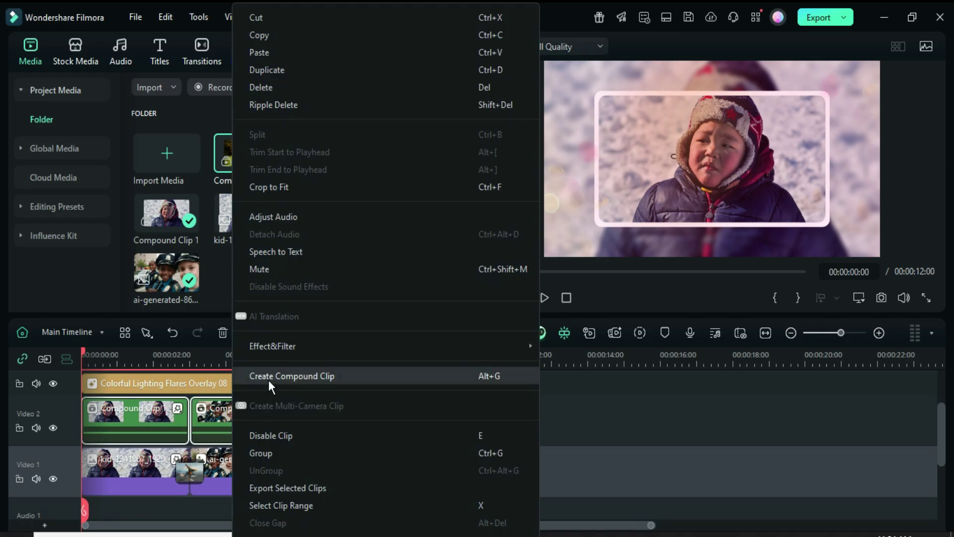
pyautogui.click(270, 378)
pyautogui.click(547, 345)
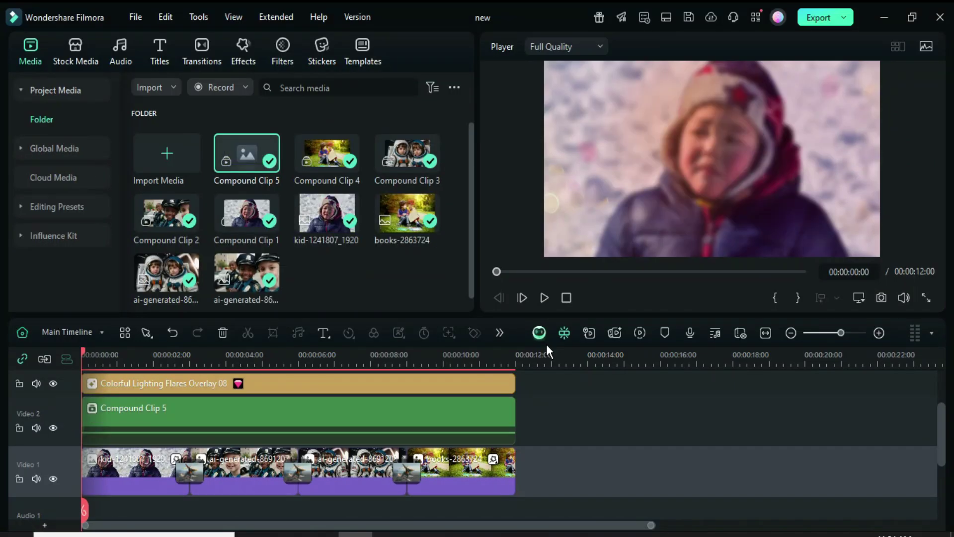
# - Give Compound Clip 5 a Scale X of 70 and Position X of 200 in Video > Basic
pyautogui.doubleClick(277, 417)
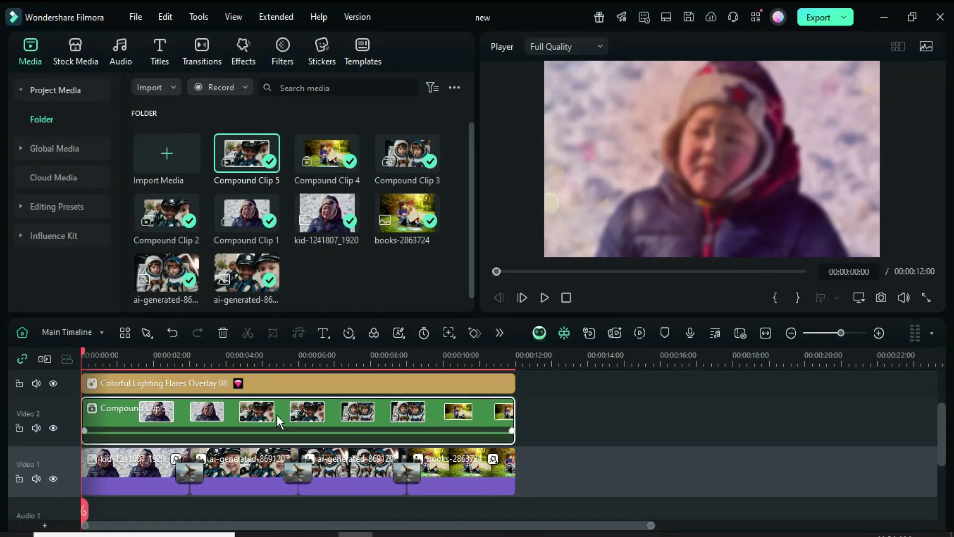
pyautogui.click(40, 76)
pyautogui.write('706')
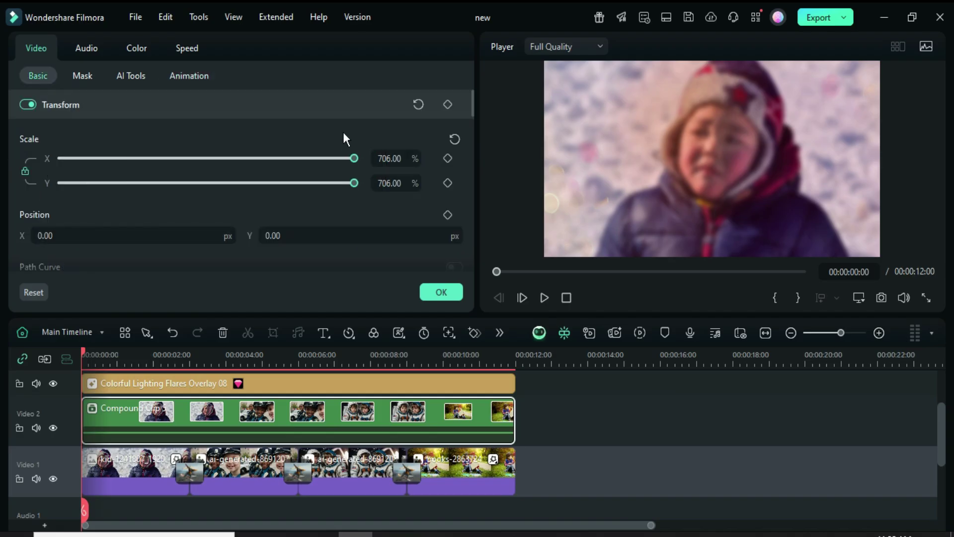
pyautogui.click(395, 158)
pyautogui.scroll(-1, 395, 158)
pyautogui.write('2')
pyautogui.press('Return')
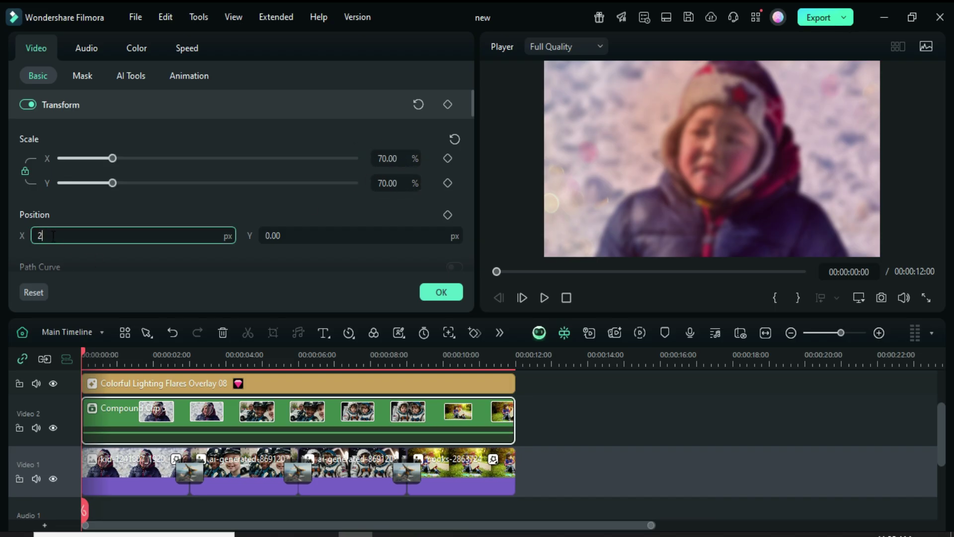
pyautogui.write('00')
pyautogui.press('Return')
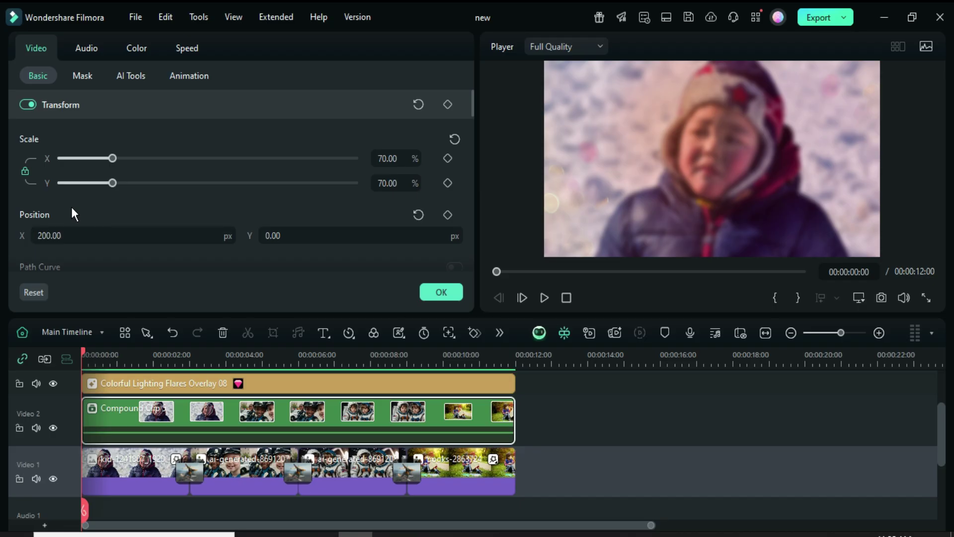
pyautogui.click(440, 292)
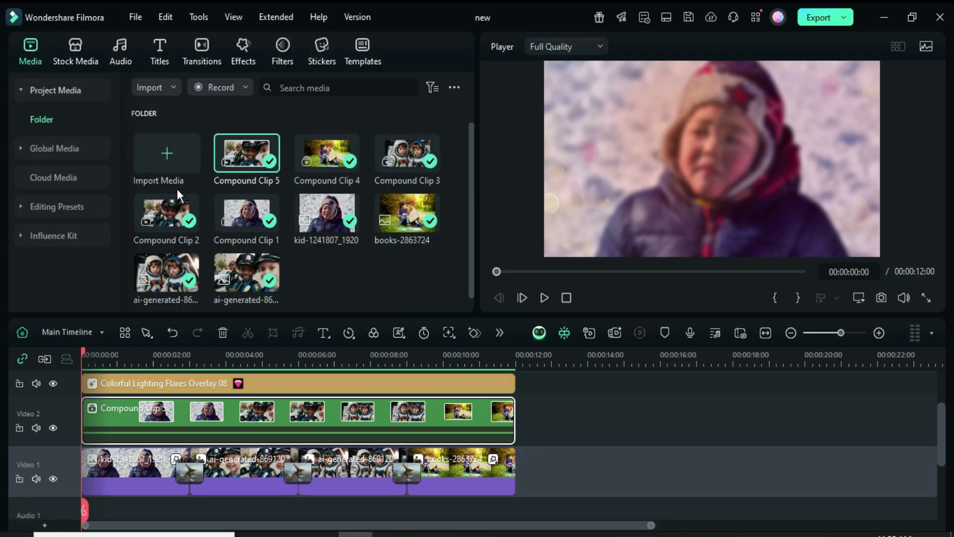
pyautogui.scroll(-1, 379, 396)
pyautogui.scroll(-1, 379, 461)
pyautogui.scroll(3, 379, 462)
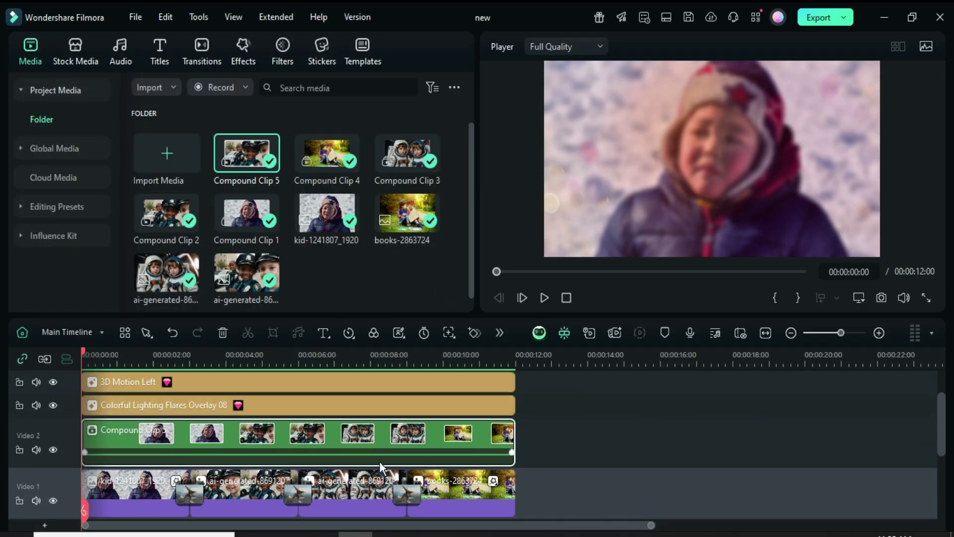
pyautogui.scroll(-1, 380, 466)
pyautogui.scroll(1, 381, 466)
pyautogui.scroll(-1, 354, 419)
pyautogui.scroll(-1, 354, 422)
pyautogui.scroll(1, 354, 421)
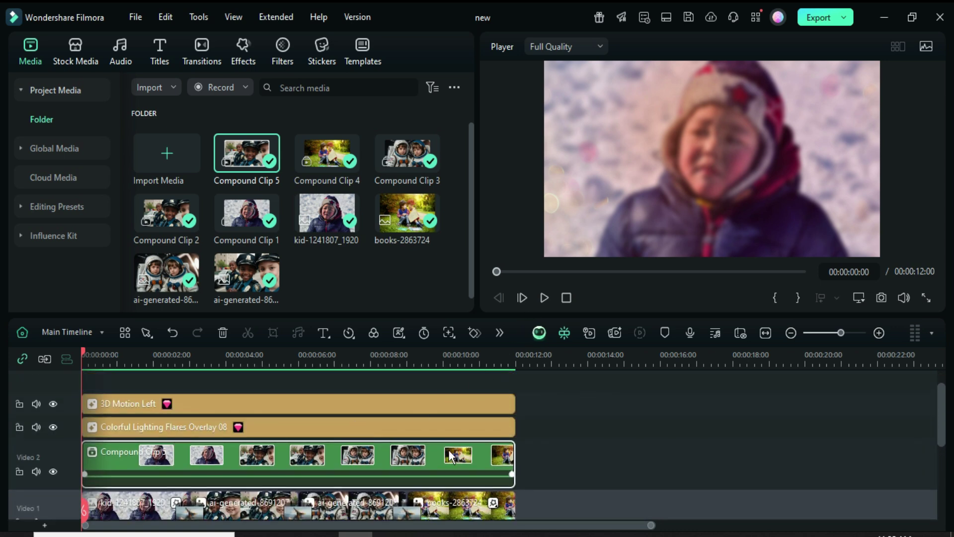